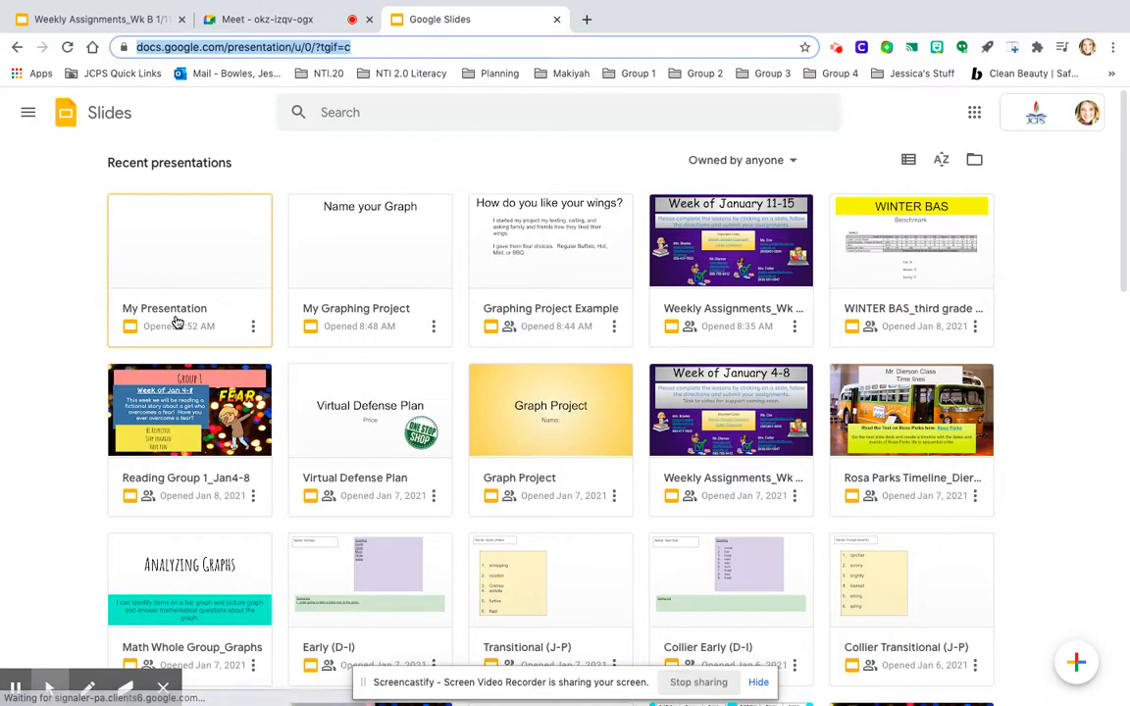
- Open the presentation "My Presentation" and rename it "My Graphing Project"
mouse_move(1073, 664)
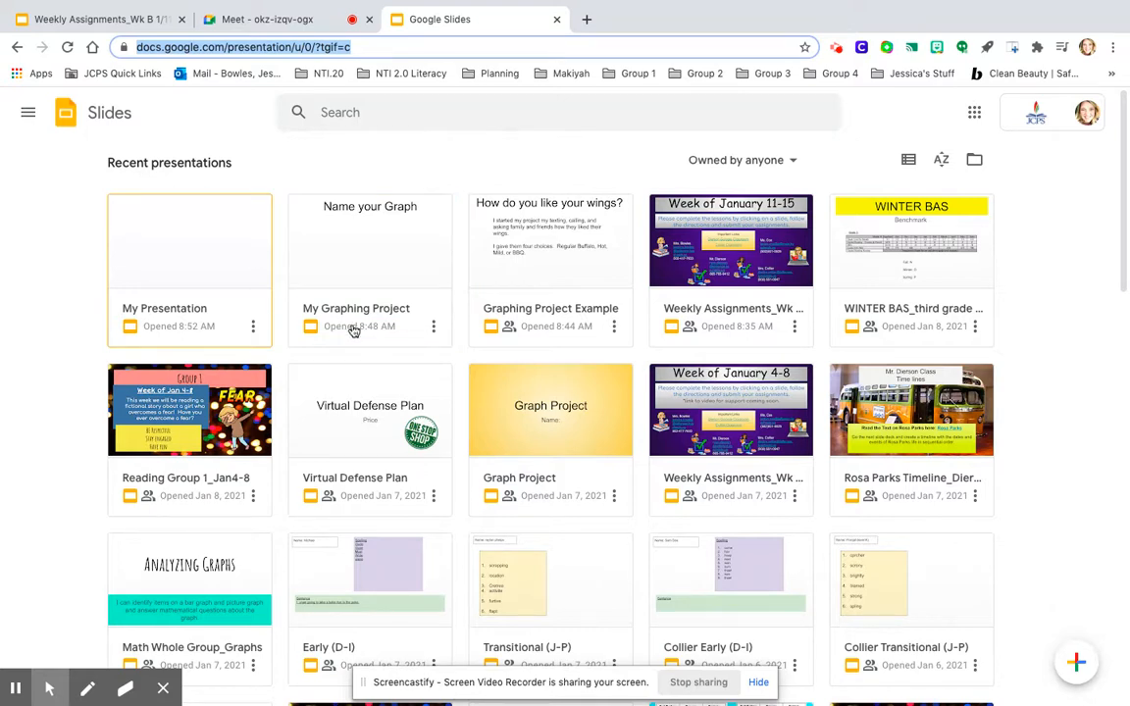
left_click(196, 312)
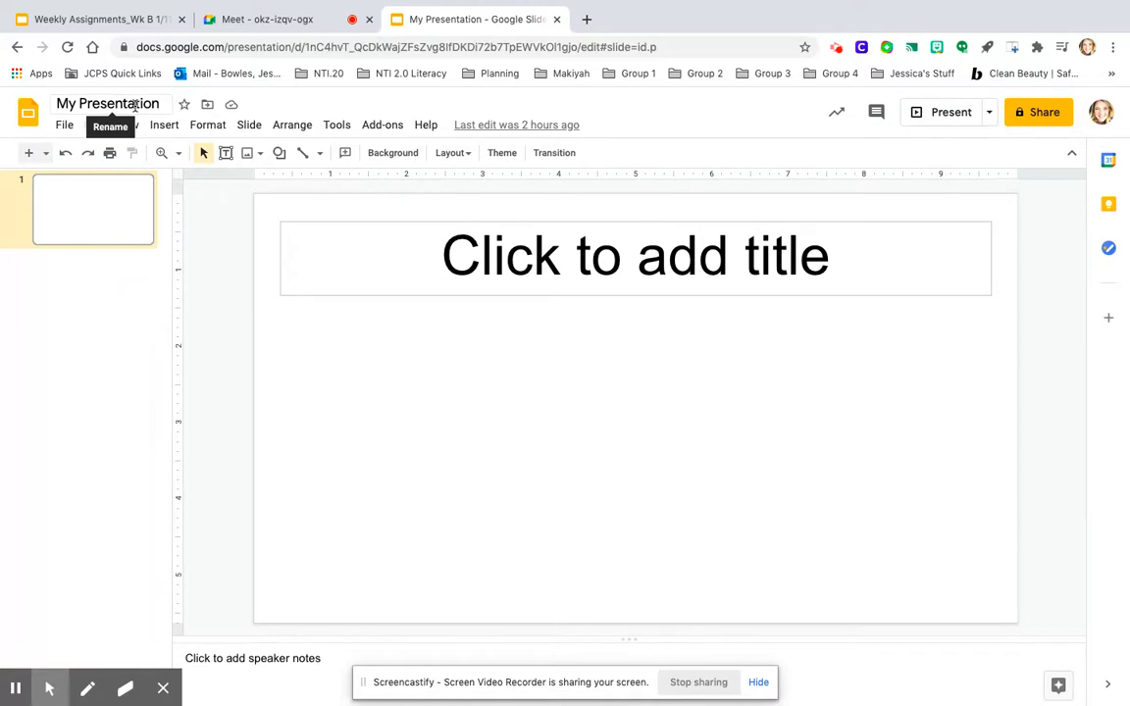
left_click(85, 94)
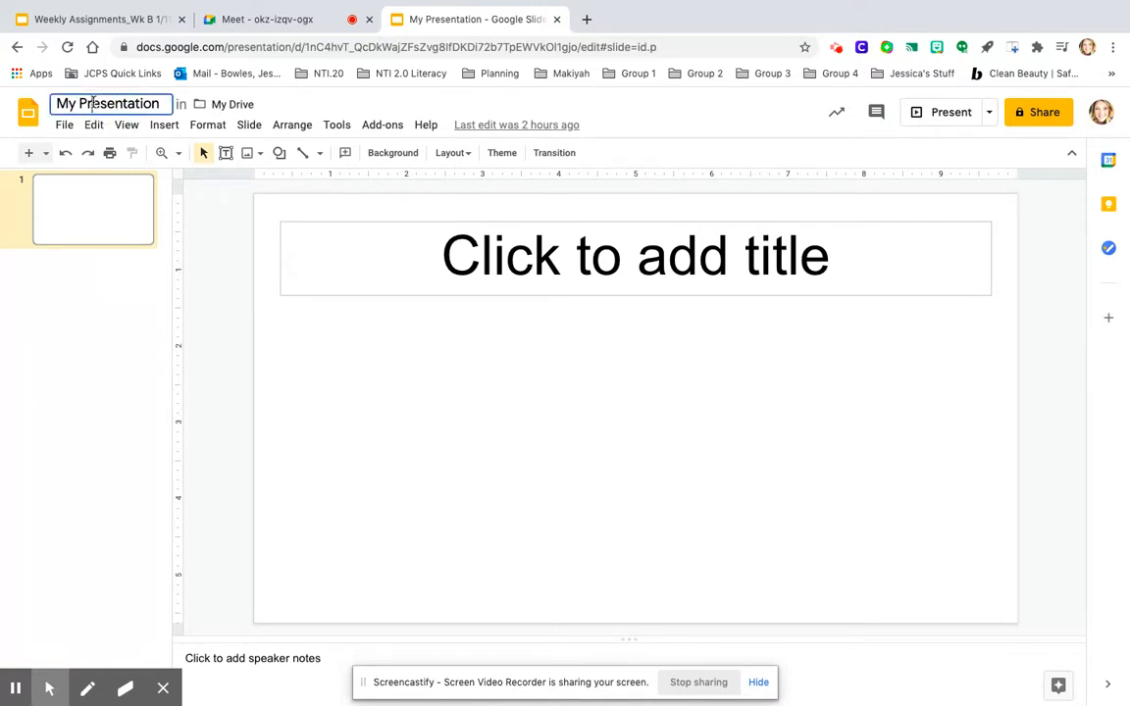
left_click(162, 104)
left_click(81, 104)
type("Graphng")
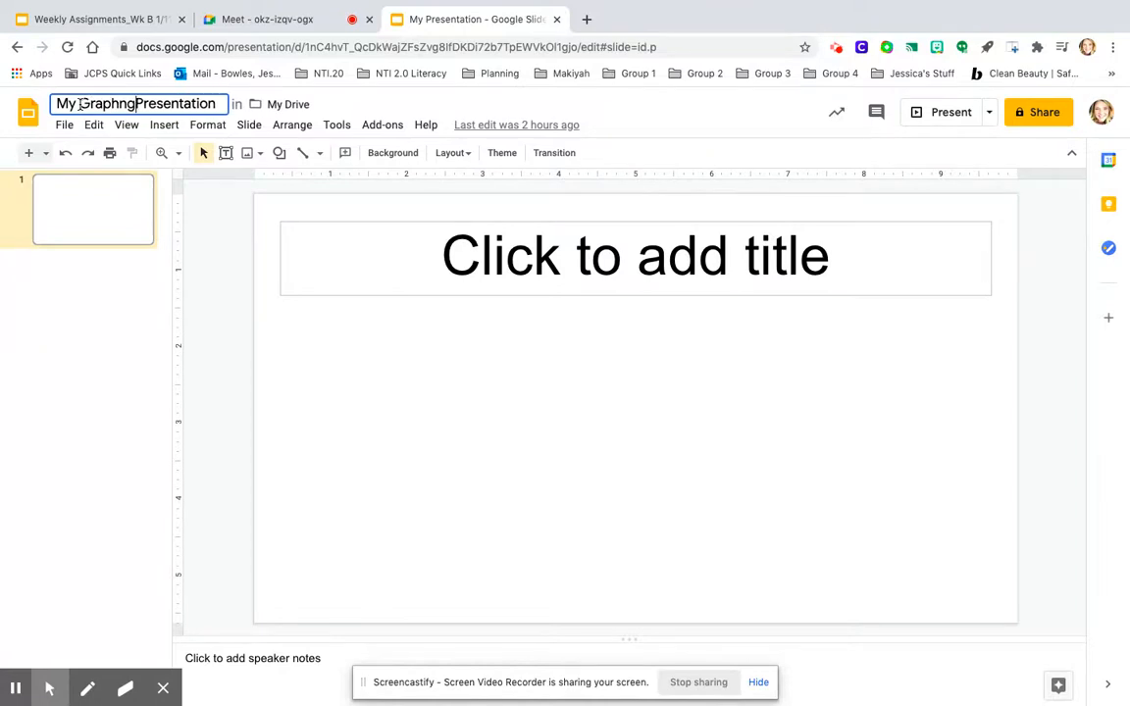
key("BackSpace")
key("BackSpace")
key("BackSpace")
type("ing Pro")
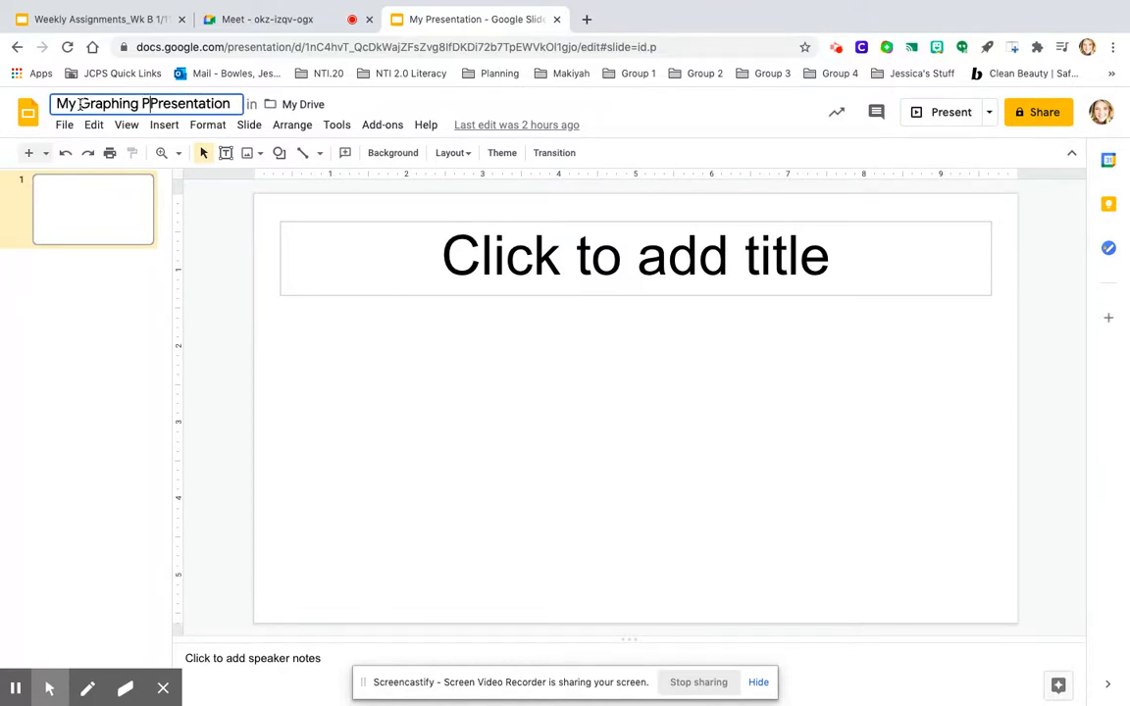
type("ject")
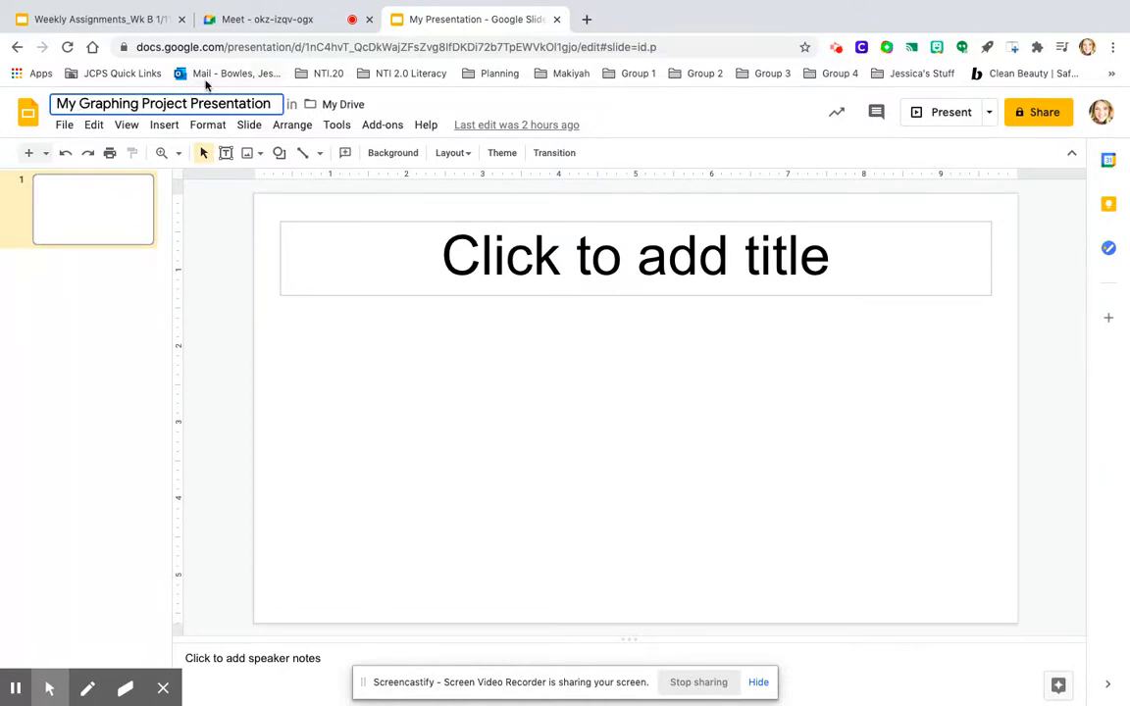
left_click(277, 94)
key("BackSpace")
key("BackSpace")
key("BackSpace")
key("BackSpace")
key("BackSpace")
key("BackSpace")
key("BackSpace")
key("BackSpace")
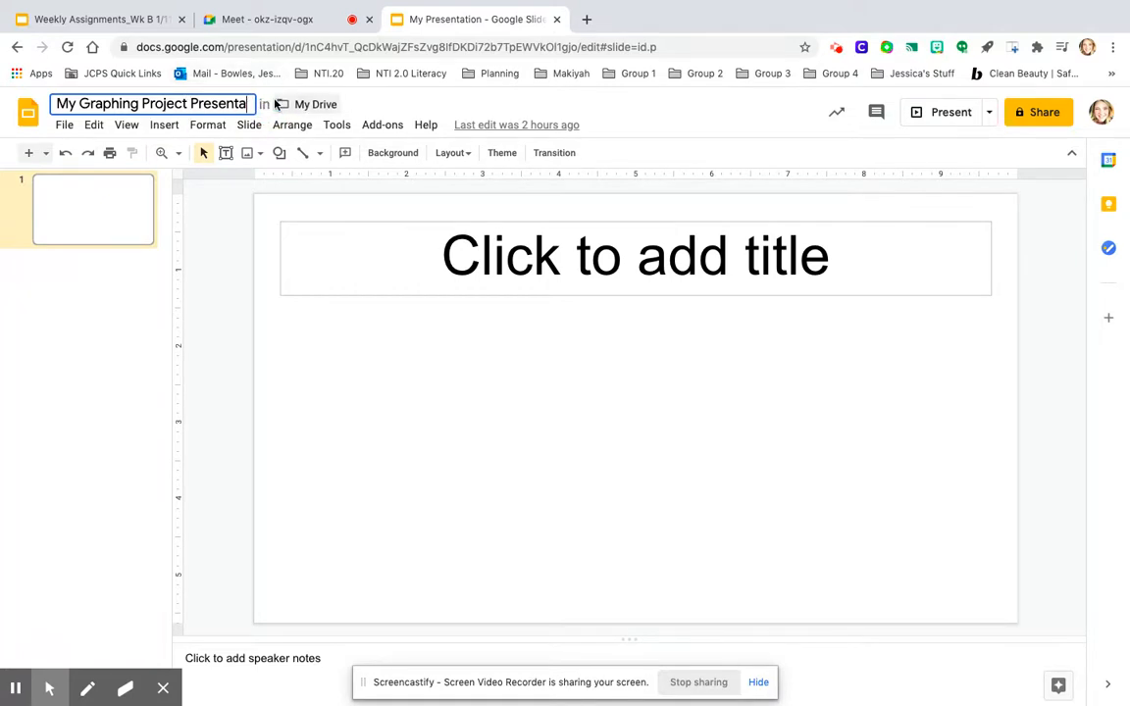
key("BackSpace")
key("BackSpace")
key("BackSpace")
key("BackSpace")
key("BackSpace")
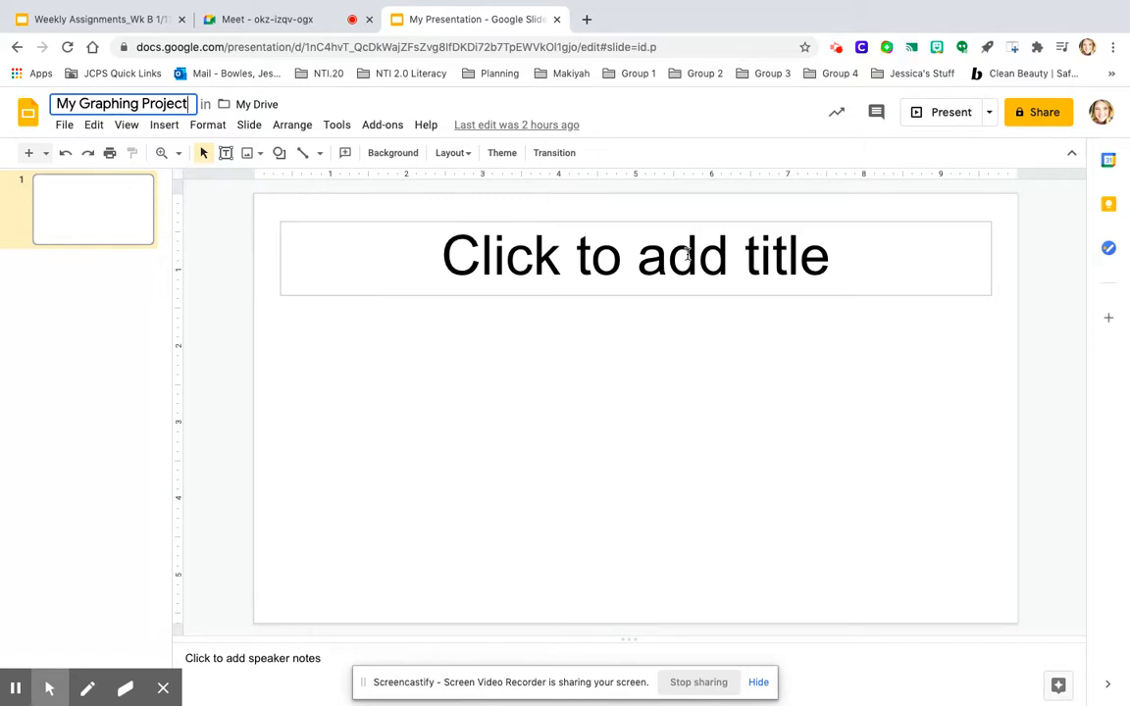
- Enter "Name your Graph" in the title placeholder of the first slide
left_click(830, 260)
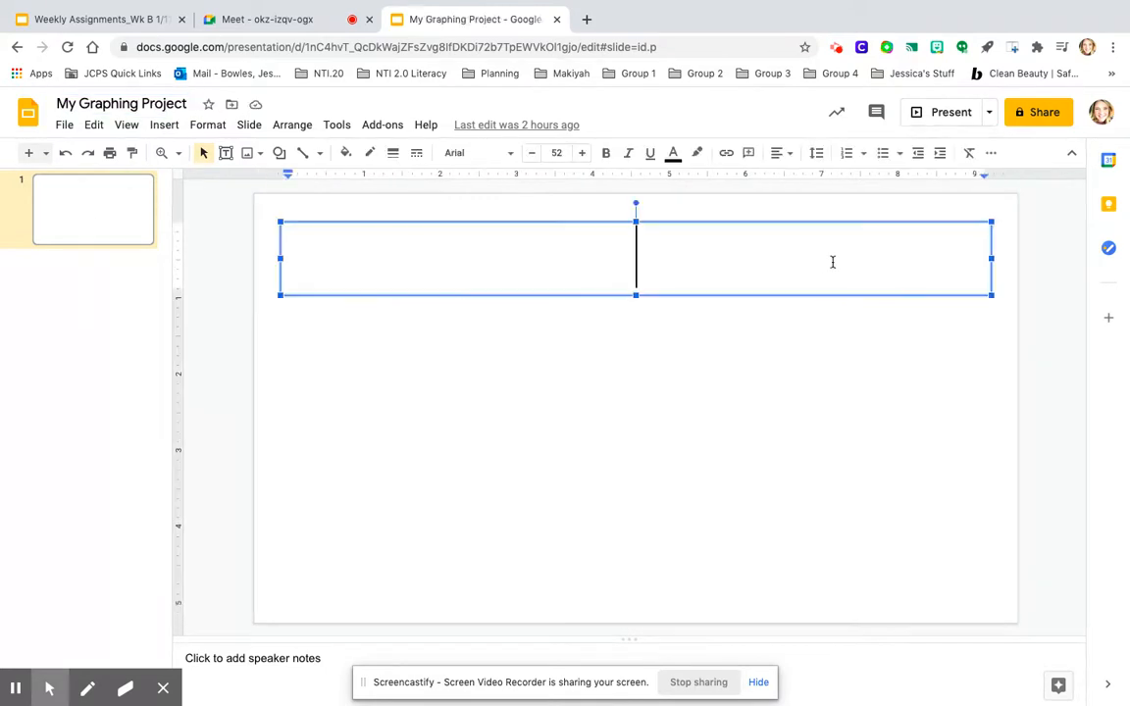
type("Na")
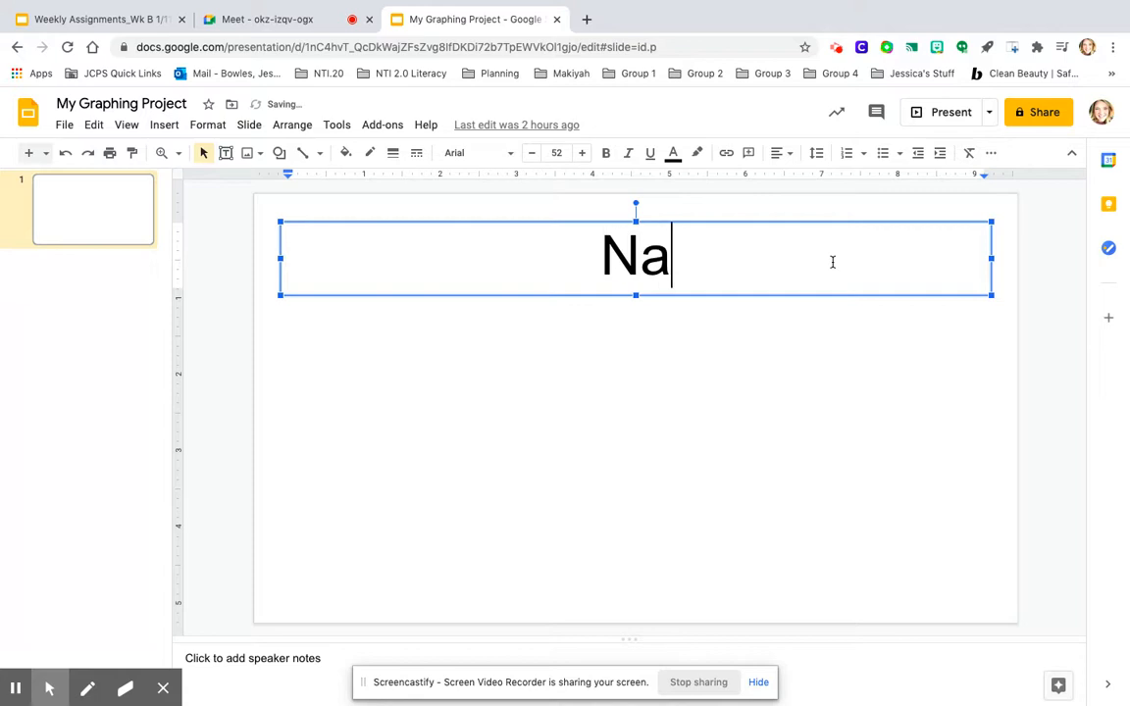
type("me your Graph")
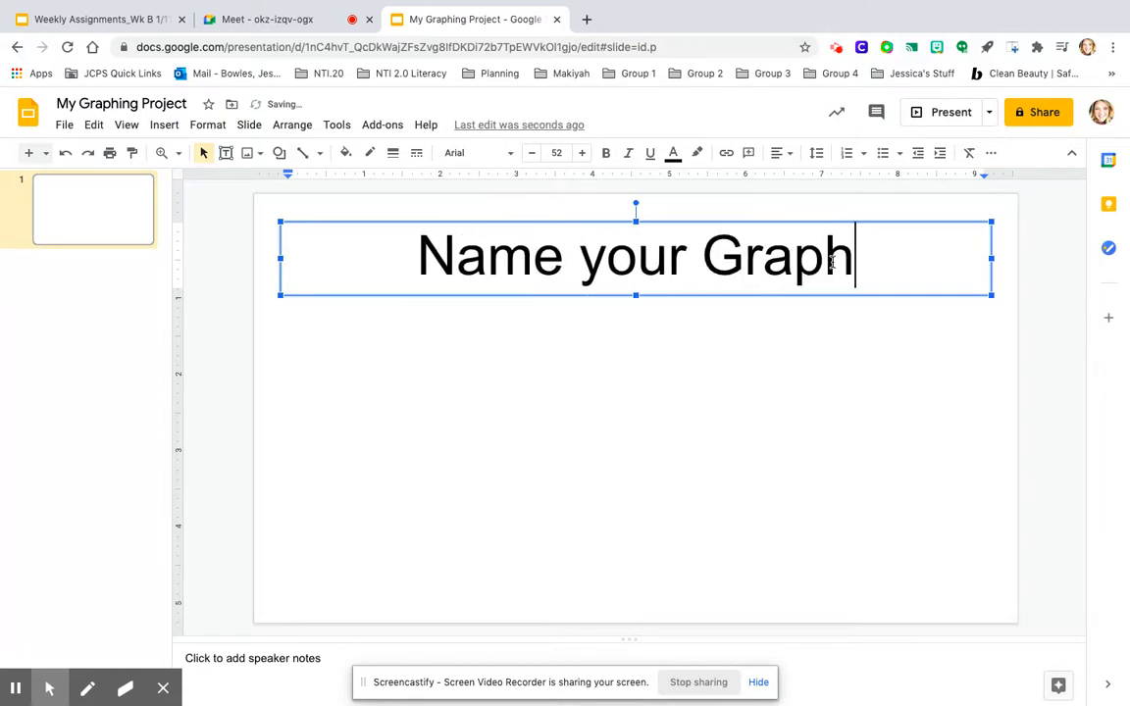
left_click(461, 385)
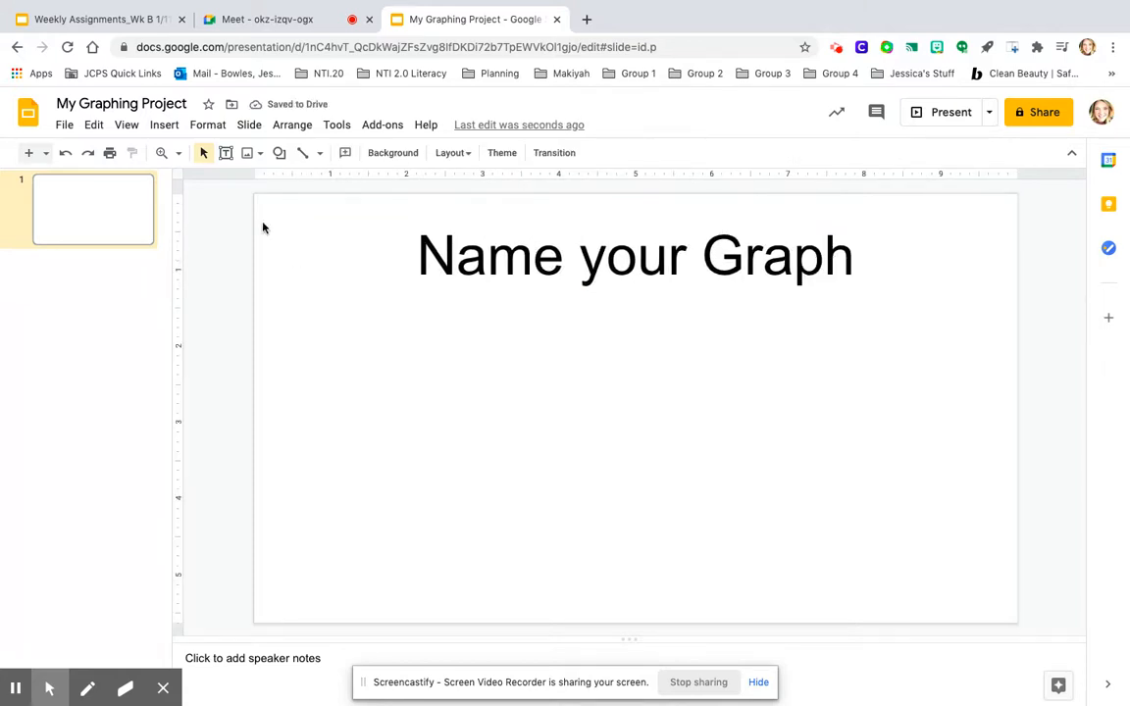
- Insert a table with 6 columns and 10 rows on the slide
left_click(165, 126)
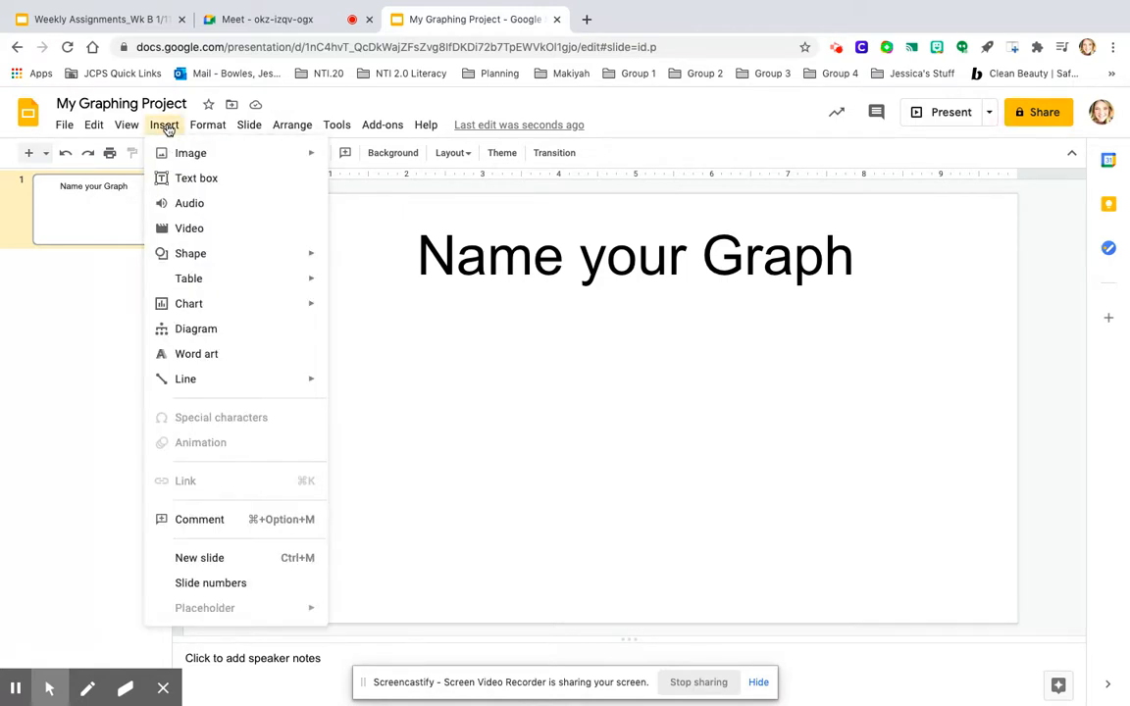
mouse_move(186, 283)
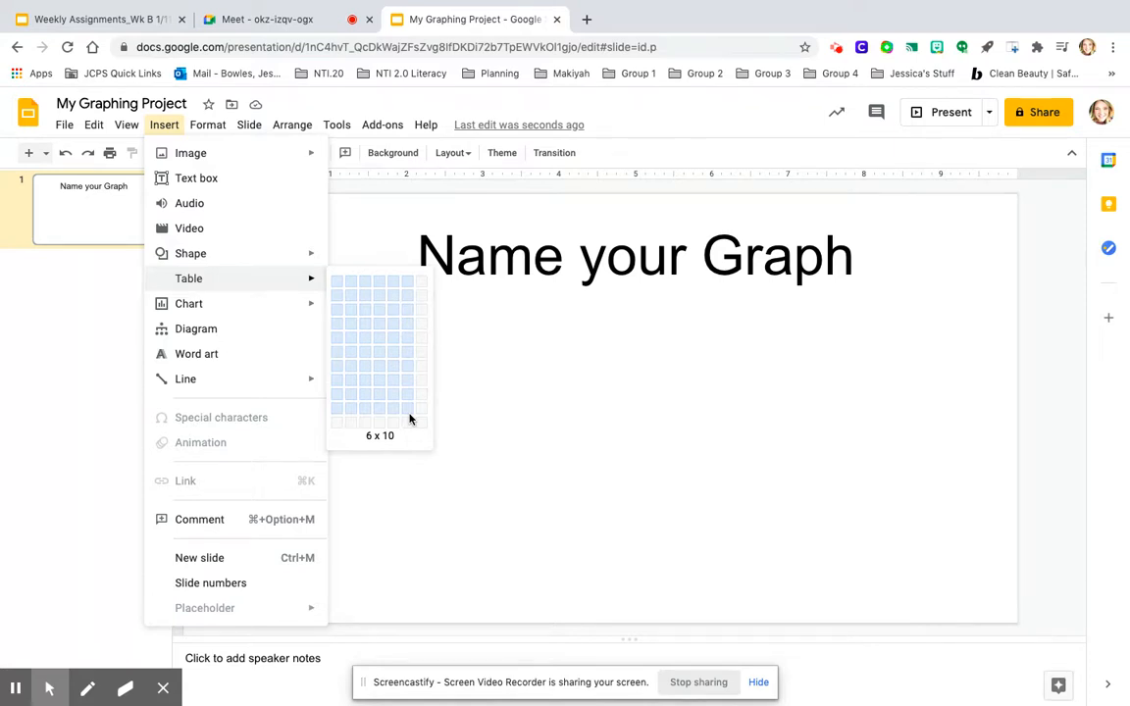
left_click(410, 419)
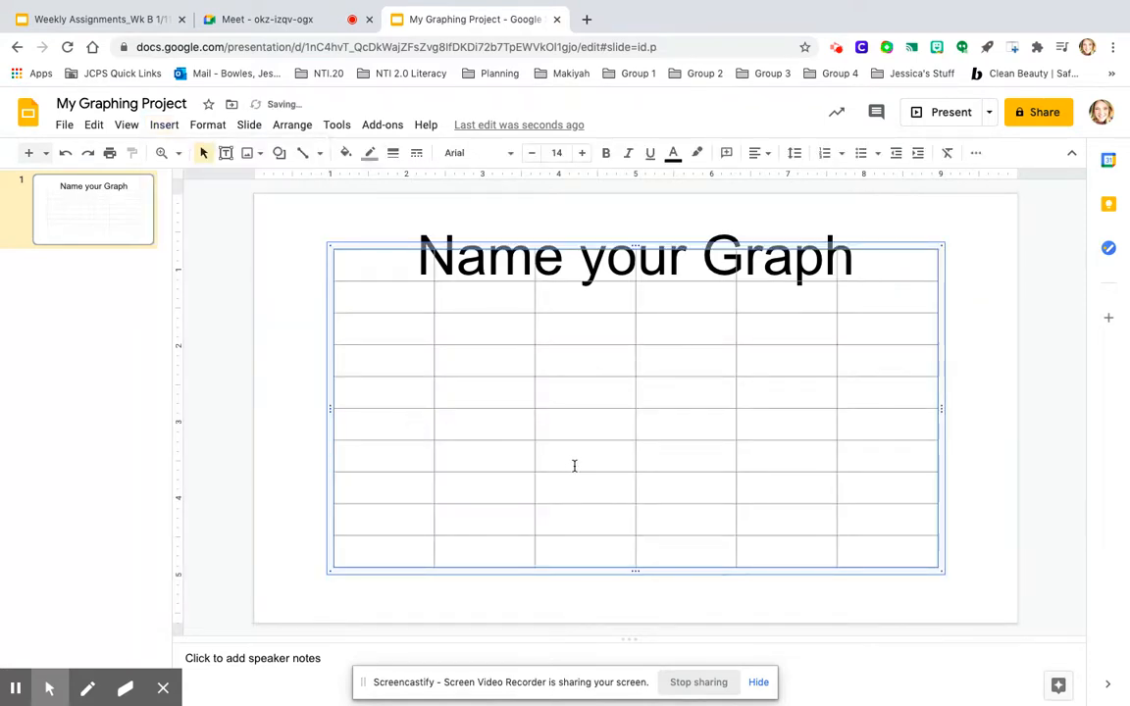
- Move the title box up to the slide's upper edge and undo the accidental rearrangement of its words
left_click(577, 414)
left_click(576, 253)
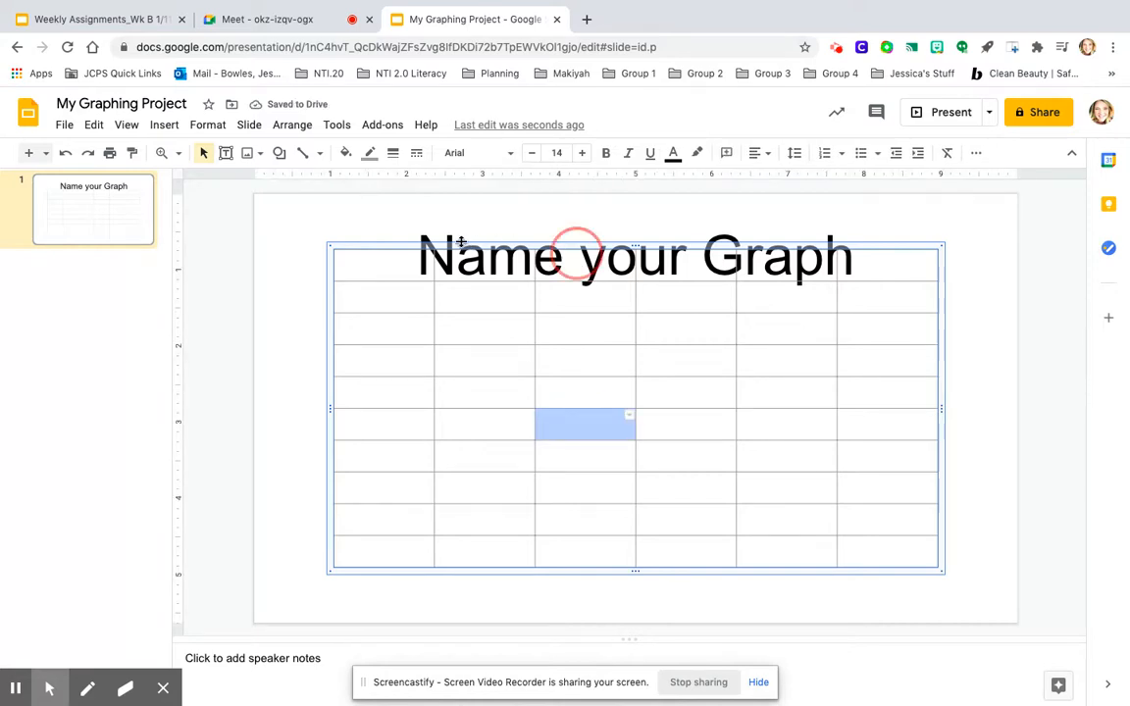
left_click(412, 250)
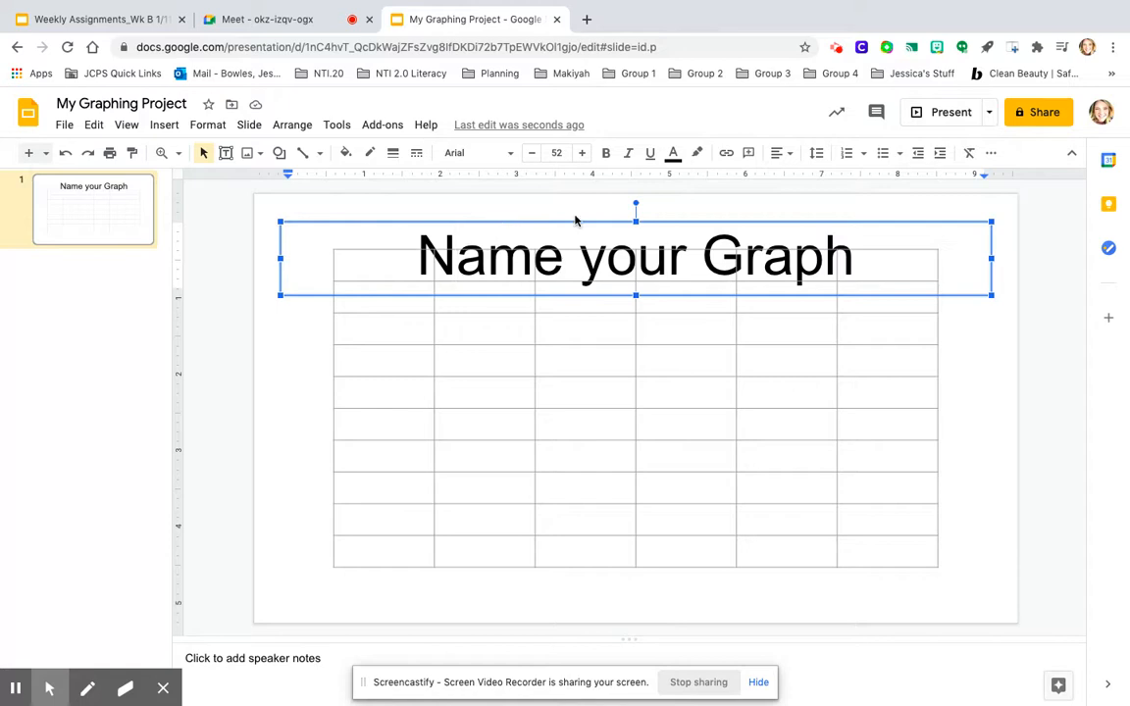
left_click_drag(849, 255, 486, 262)
left_click(481, 263)
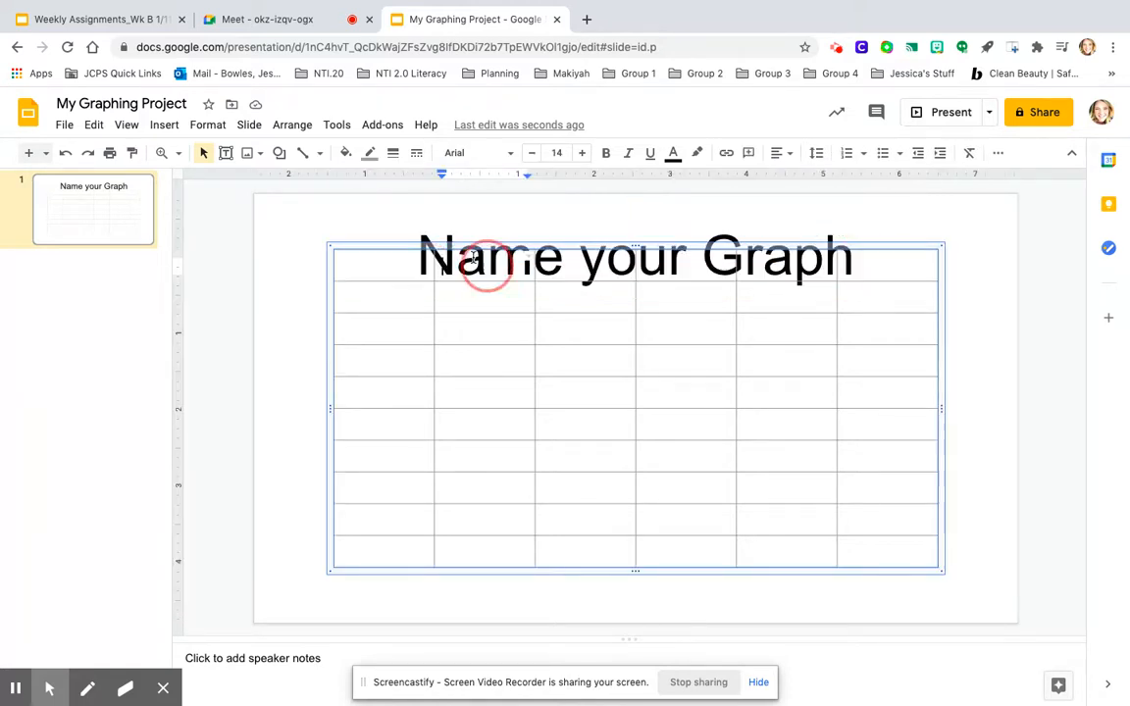
left_click(424, 224)
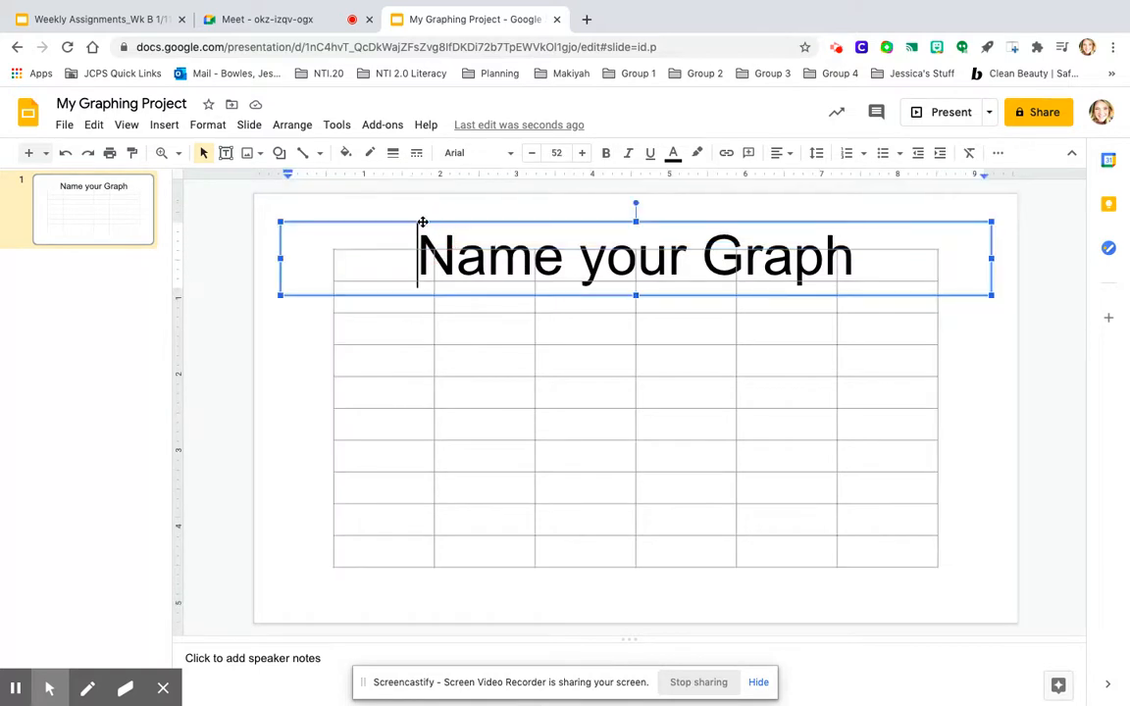
left_click_drag(422, 222, 864, 236)
double_click(422, 224)
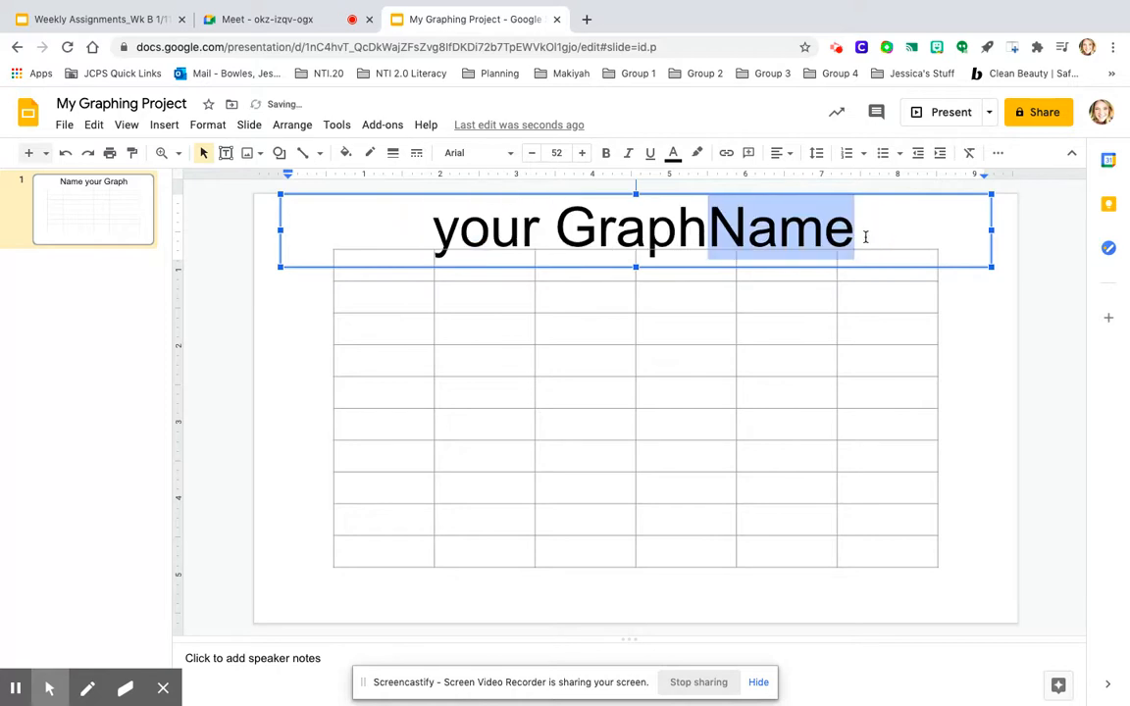
left_click(65, 152)
- Reduce the font size of the whole title text to 37
left_click_drag(855, 235, 403, 214)
left_click(533, 154)
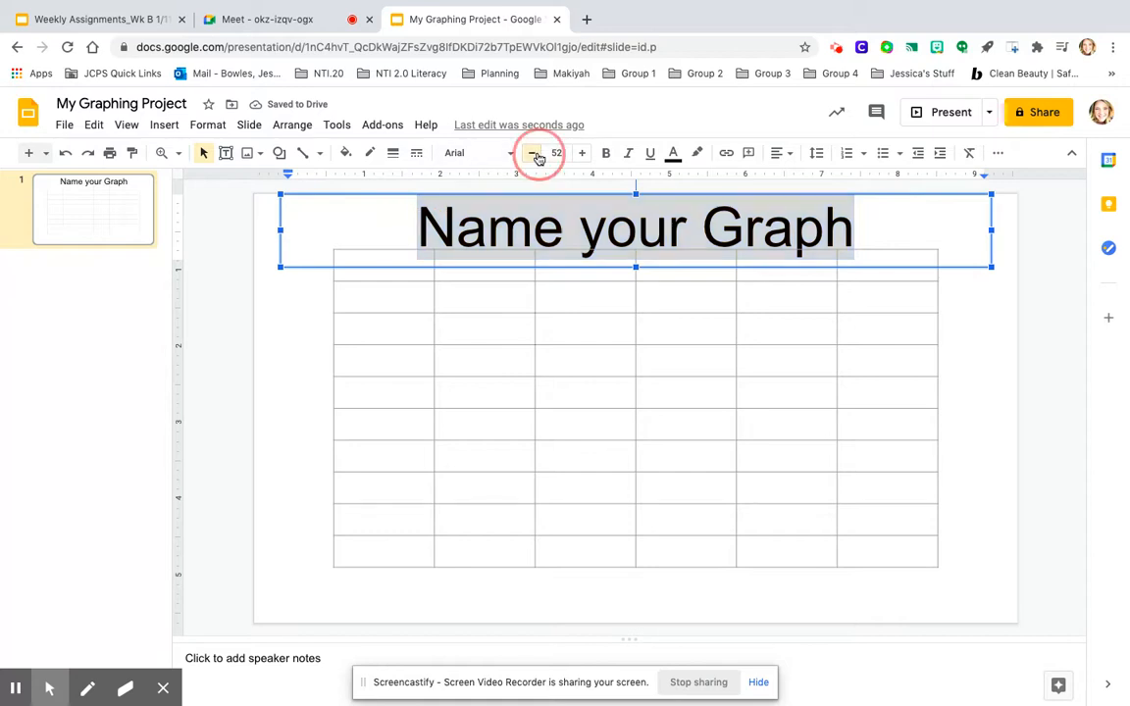
left_click(535, 156)
left_click(536, 155)
left_click(536, 155)
left_click(536, 155)
left_click(536, 155)
left_click(536, 155)
left_click(535, 155)
left_click(535, 154)
left_click(535, 155)
left_click(535, 155)
left_click(535, 155)
left_click(535, 155)
left_click(535, 155)
left_click(536, 155)
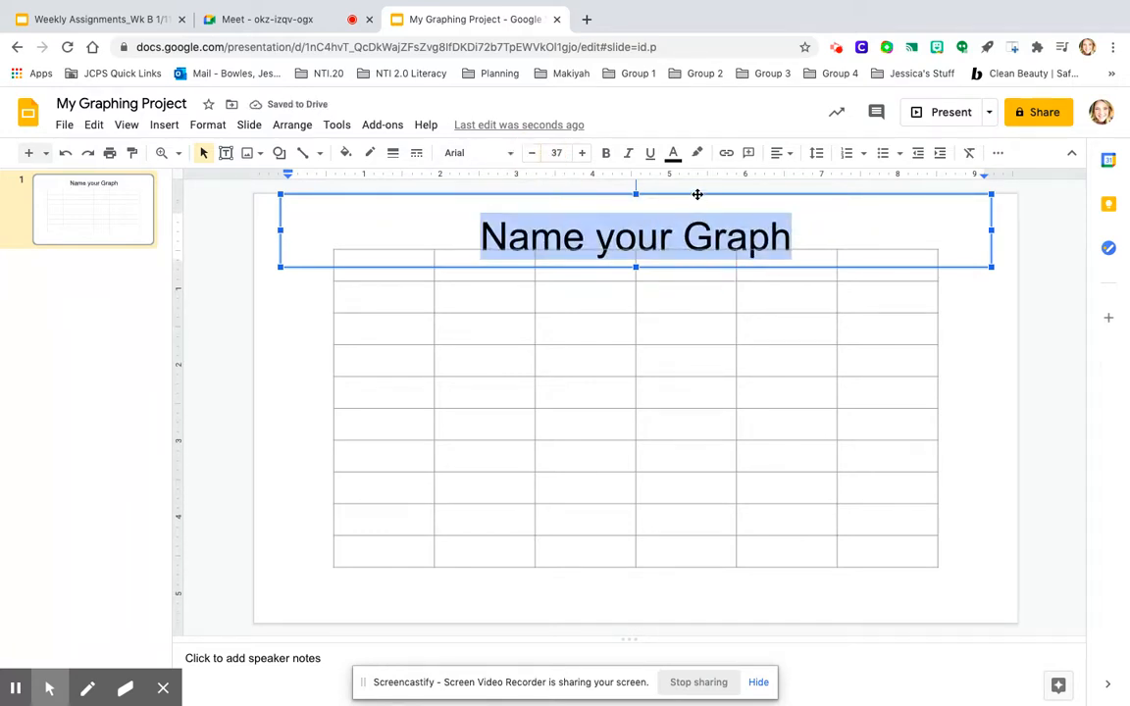
- Move the title further up and the table down so that the two no longer overlap
left_click(697, 194)
left_click_drag(697, 194, 697, 176)
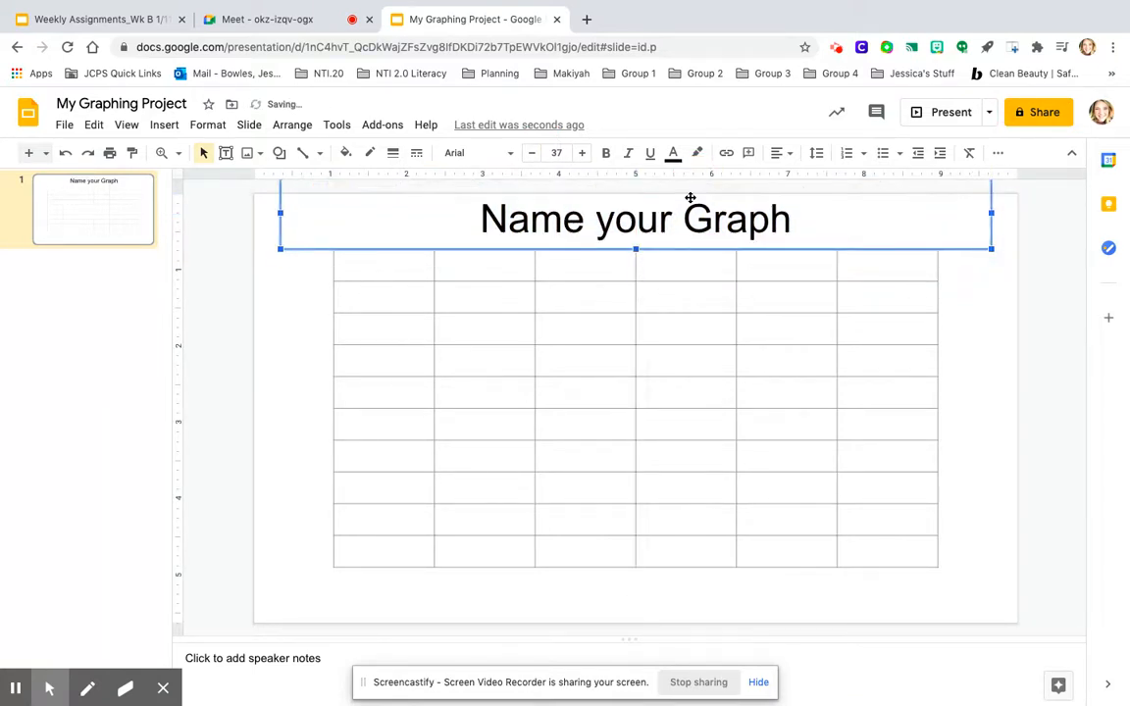
left_click(663, 295)
mouse_move(404, 246)
left_mouse_down()
mouse_move(394, 262)
mouse_move(402, 270)
left_mouse_up()
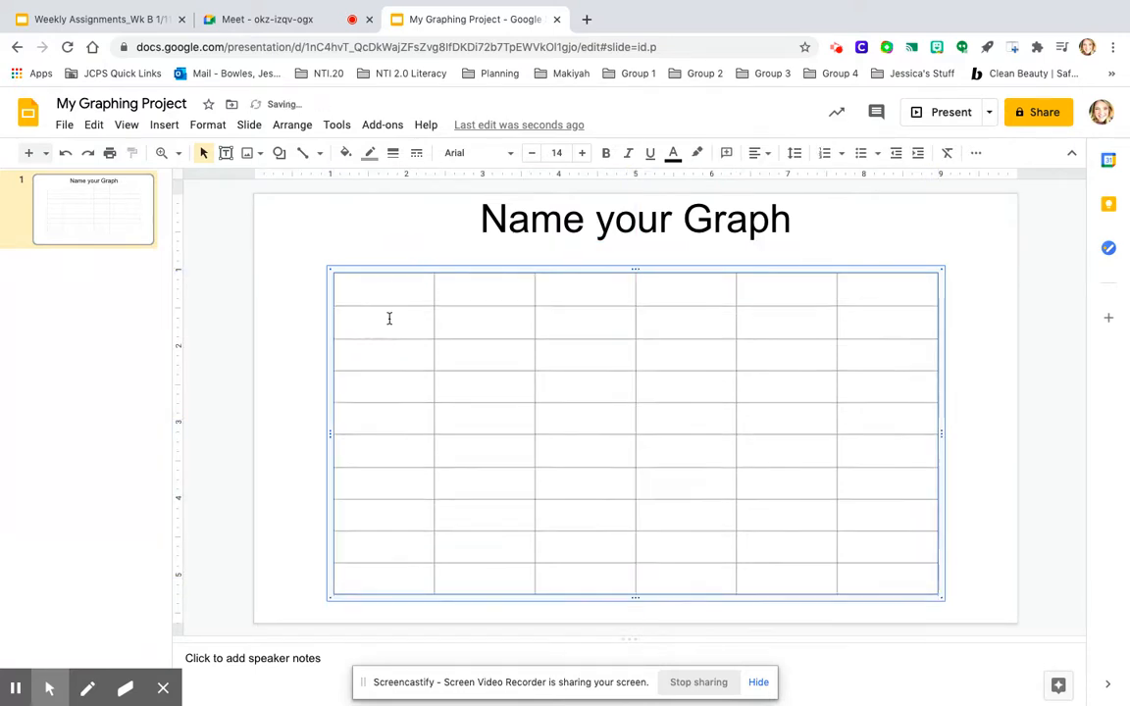
- Number the cells of the table's first column from 0 in the bottom row up to 9 in the top row
left_click(378, 584)
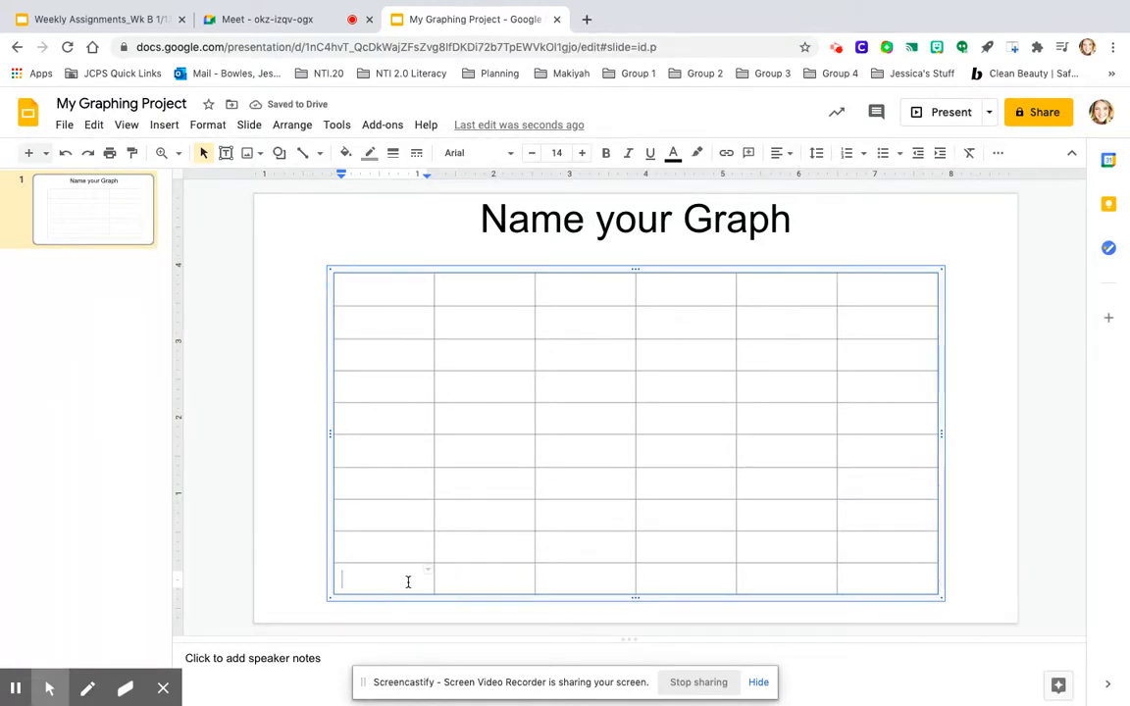
type("1")
left_click(402, 550)
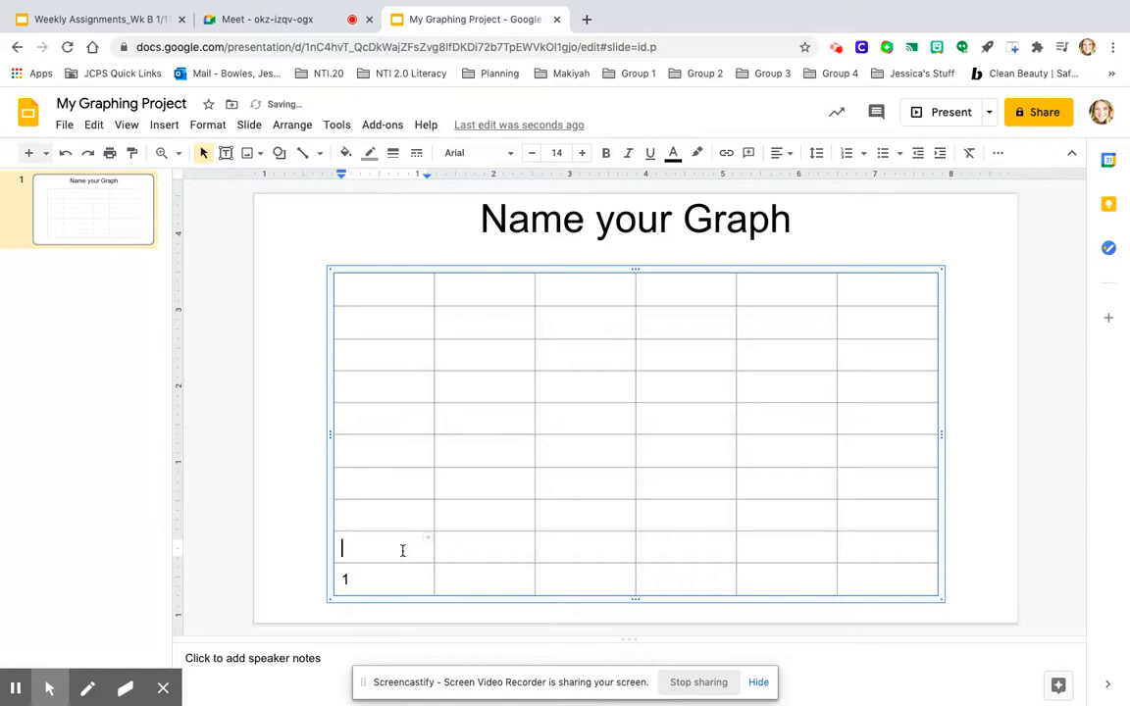
left_click(385, 582)
key("BackSpace")
type("0")
left_click(378, 547)
type("1")
left_click(375, 512)
type("2")
left_click(366, 471)
type("3")
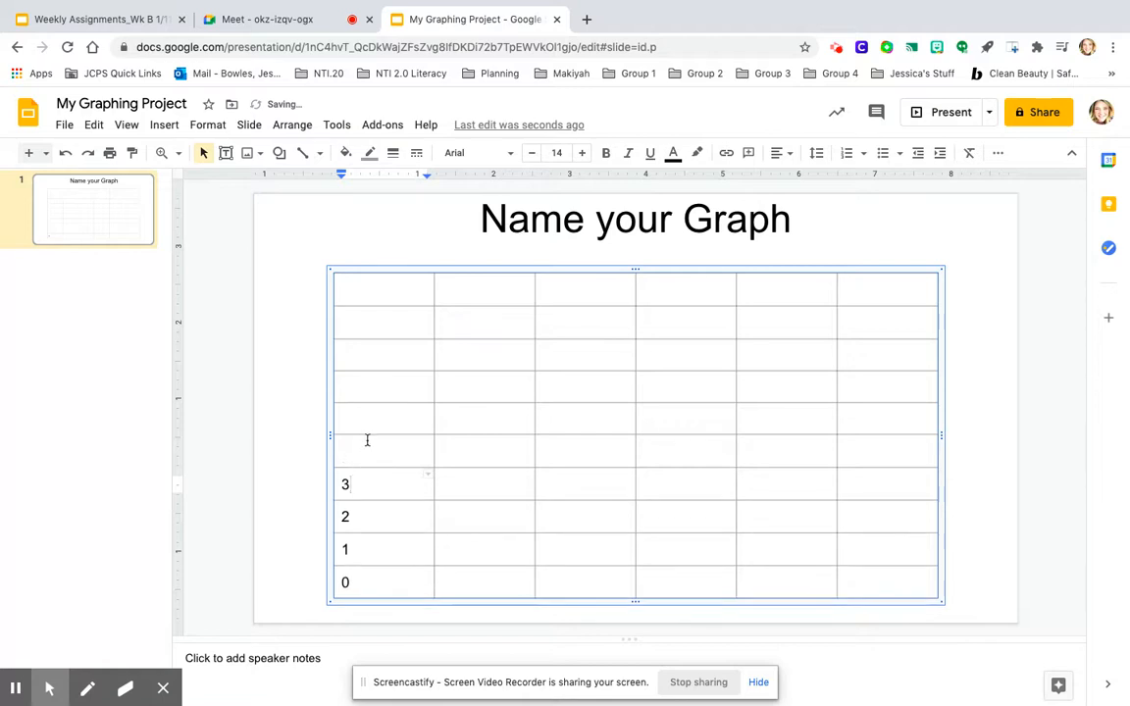
left_click(365, 438)
type("4")
left_click(370, 416)
type("5")
left_click(371, 381)
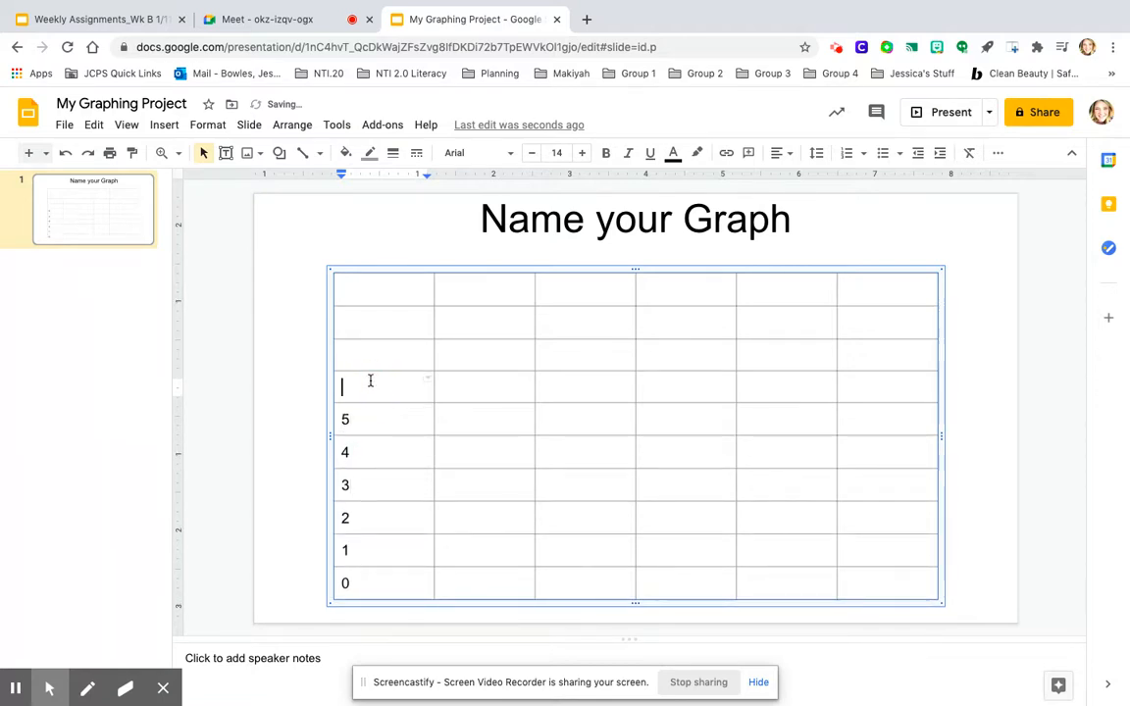
type("6")
left_click(371, 353)
type("7")
left_click(369, 327)
type("8")
left_click(369, 292)
type("9")
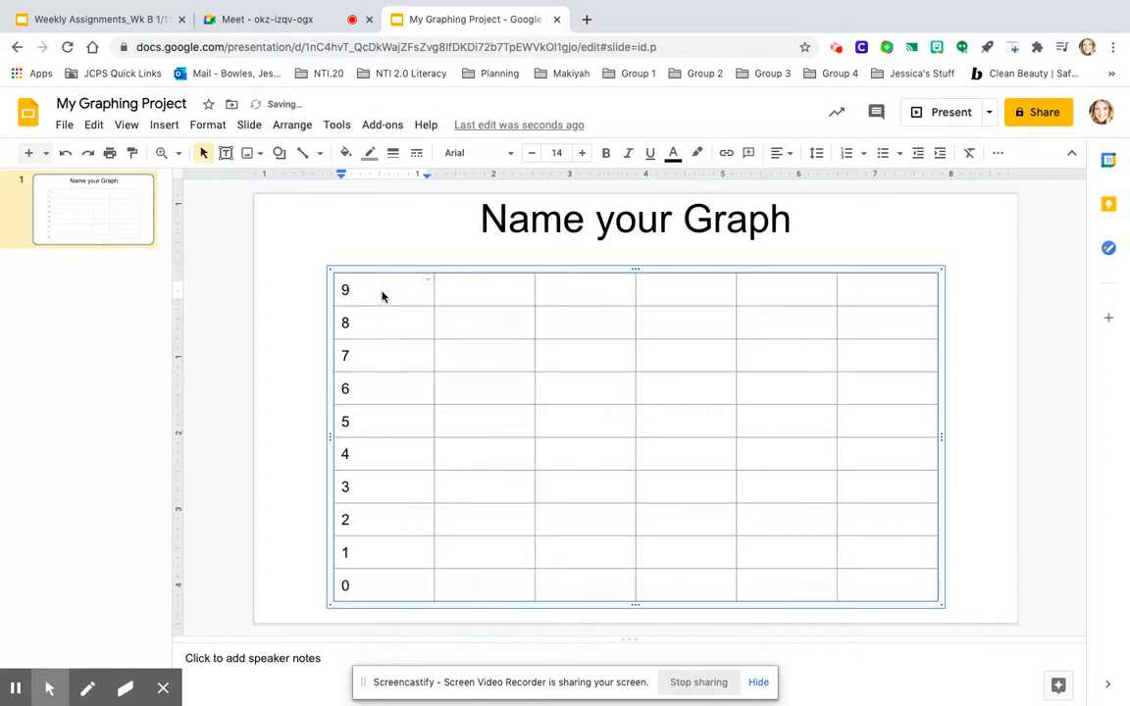
- Insert a table row above the 9 row and move the table up so it fits on the slide
right_click(381, 295)
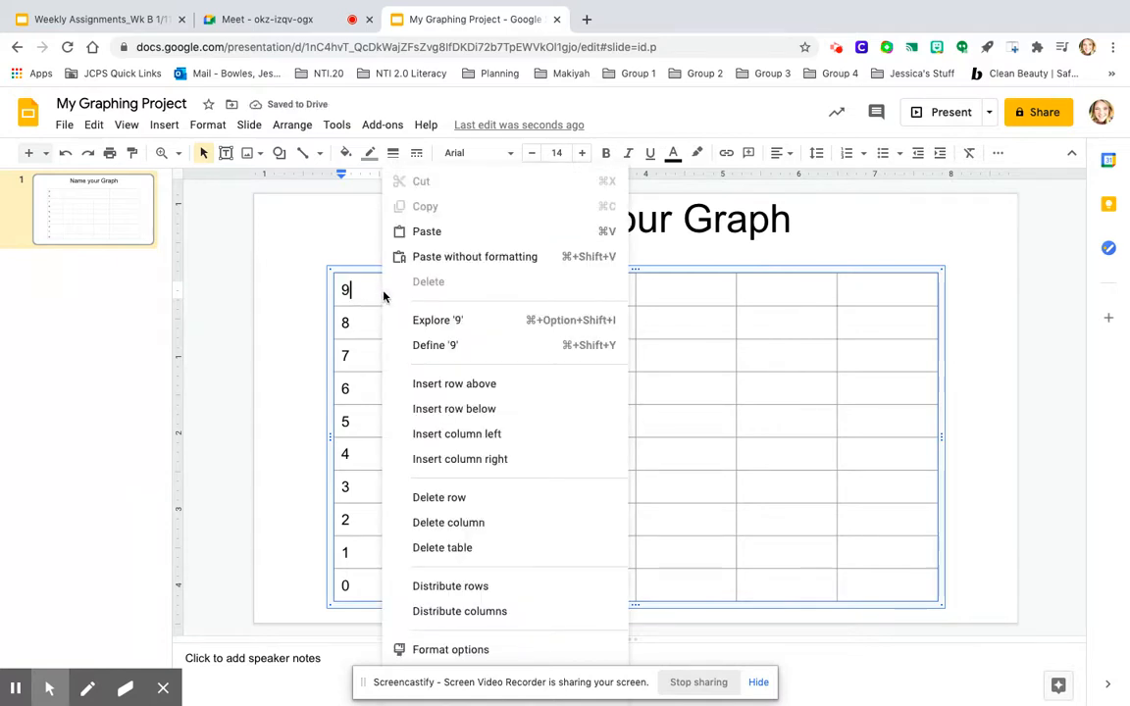
left_click(432, 384)
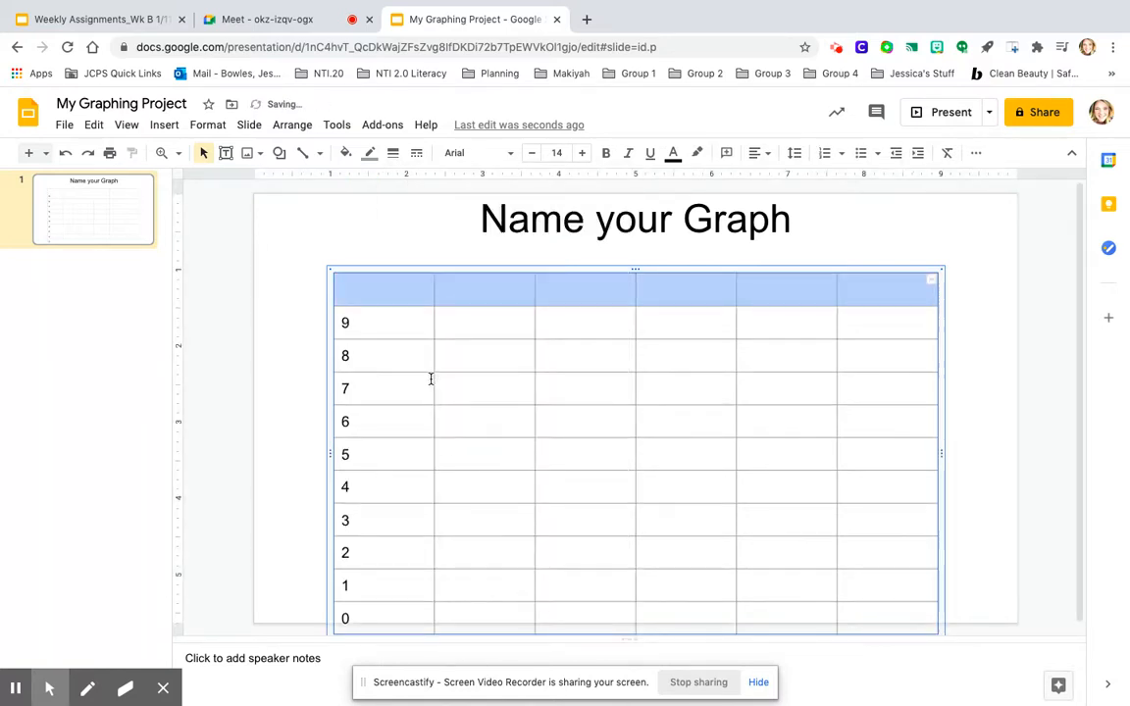
left_click_drag(454, 267, 446, 251)
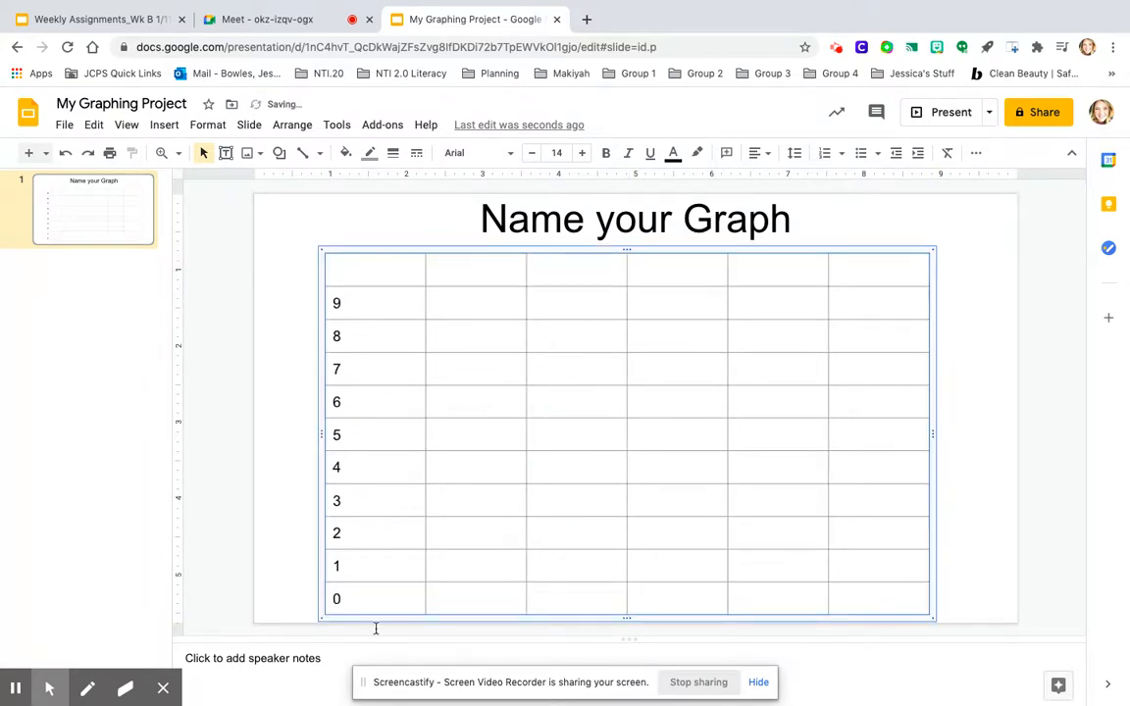
- Clear the 0 from the table's bottom row and label its other cells Red, Green, Blue, Purple and Black
left_click(367, 599)
key("BackSpace")
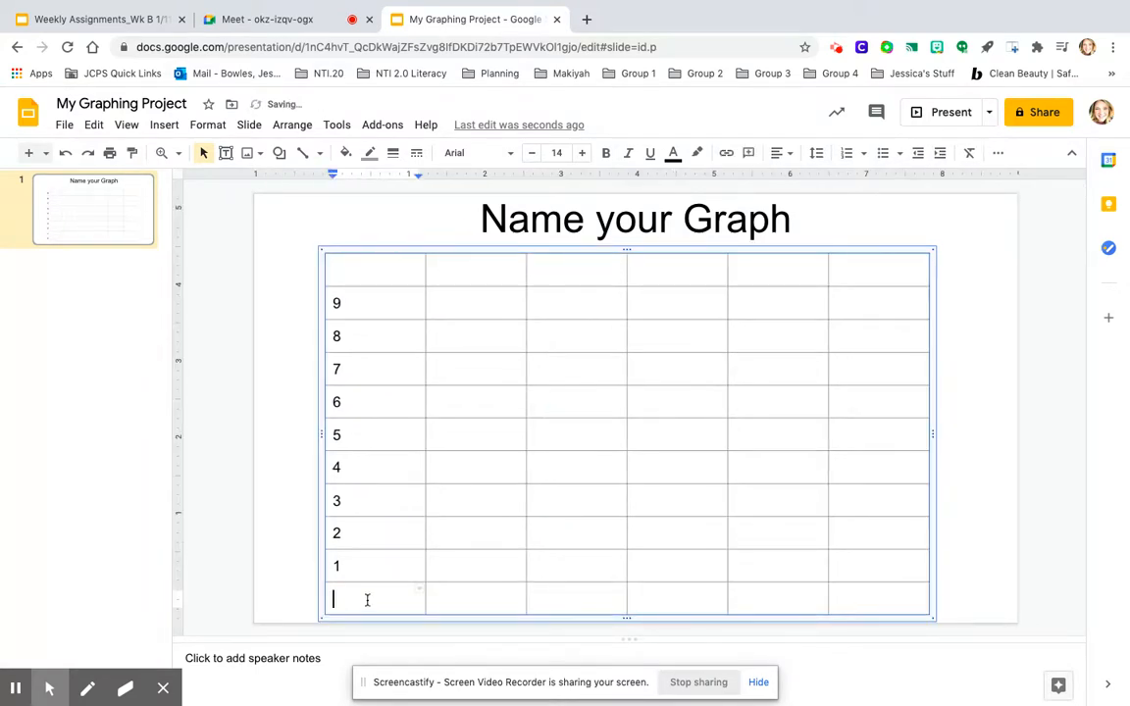
left_click(479, 598)
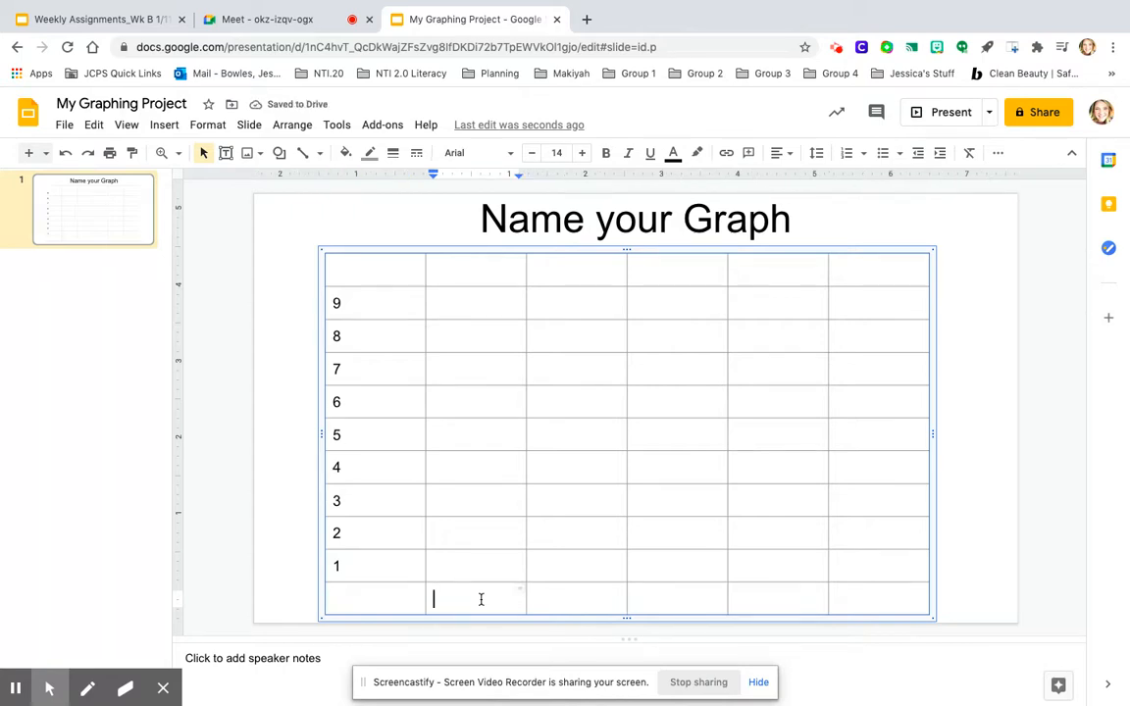
type("Red")
left_click(556, 597)
type("Green")
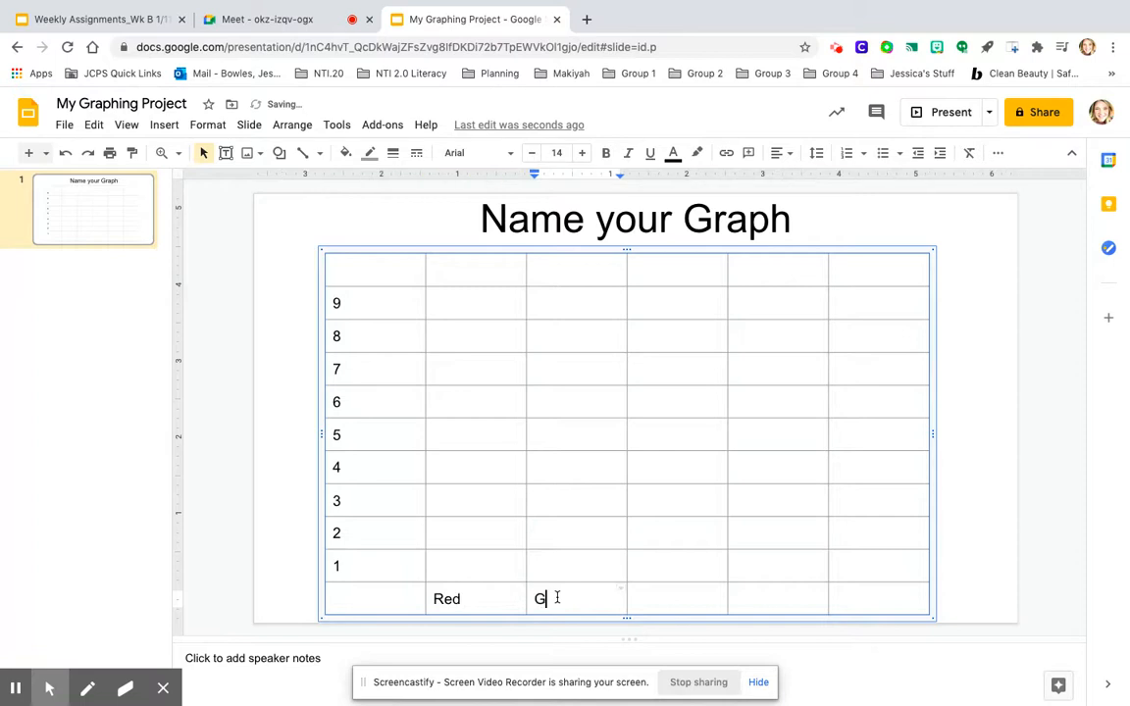
left_click(643, 578)
type("Blue")
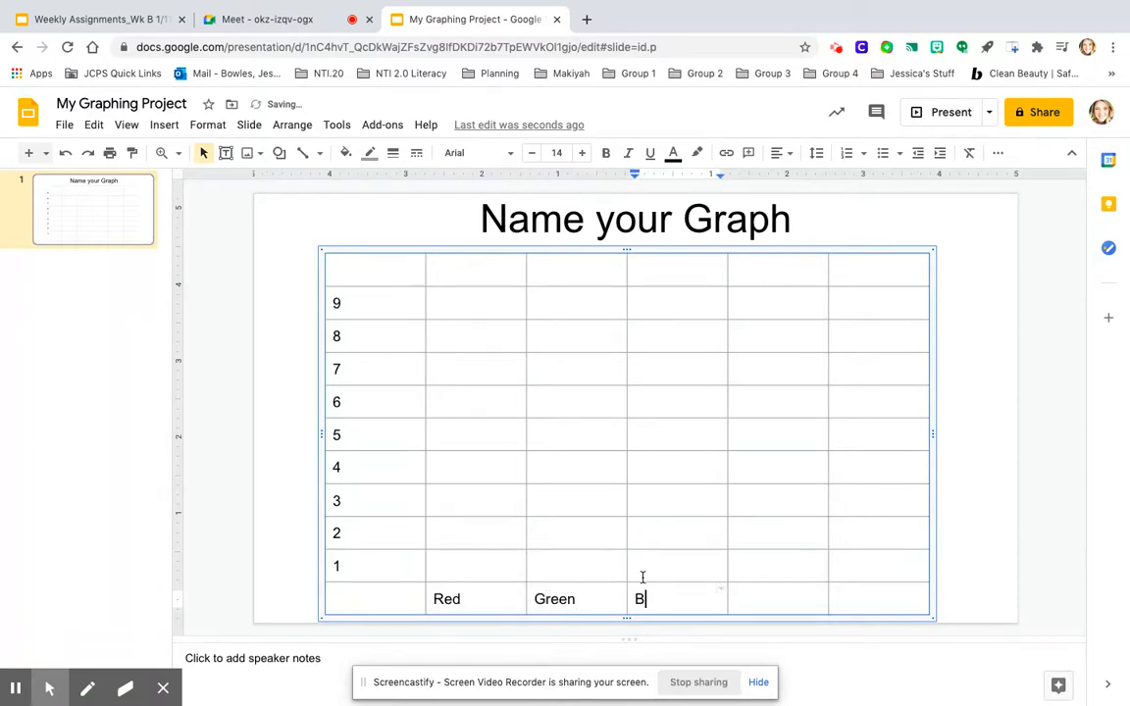
left_click(771, 595)
type("P")
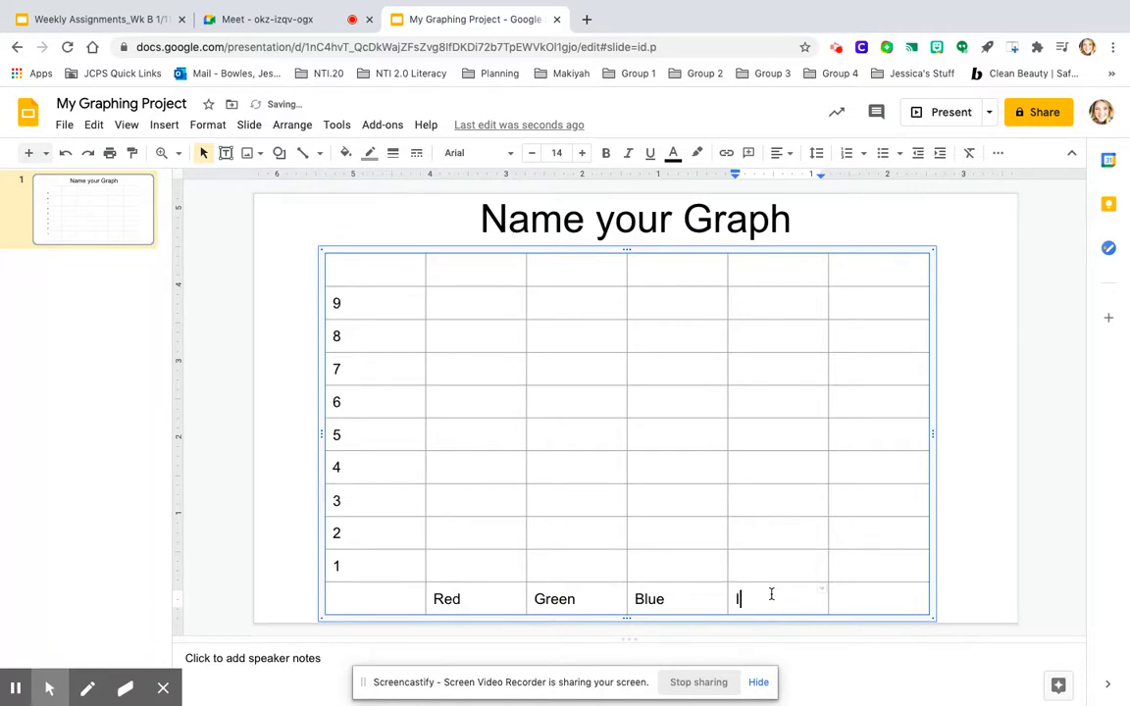
type("urple")
left_click(895, 597)
type("Black")
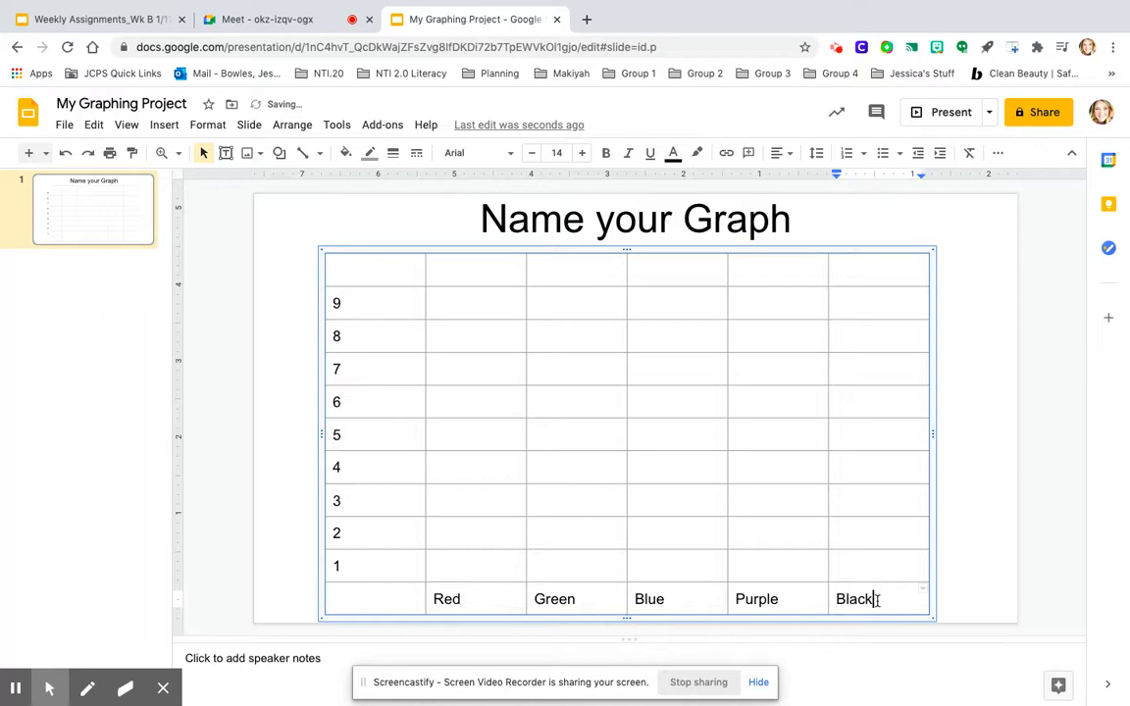
- Fill the cells of rows 1 to 5 in the Red column with solid red to form its bar
left_click(474, 569)
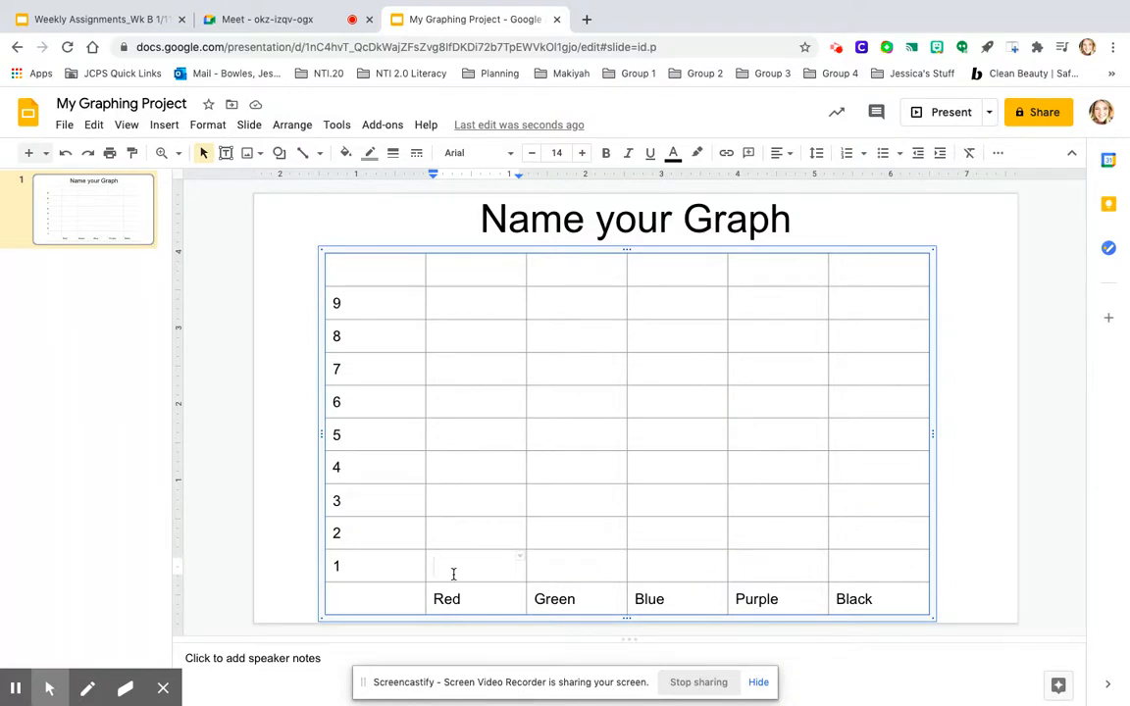
left_click(345, 154)
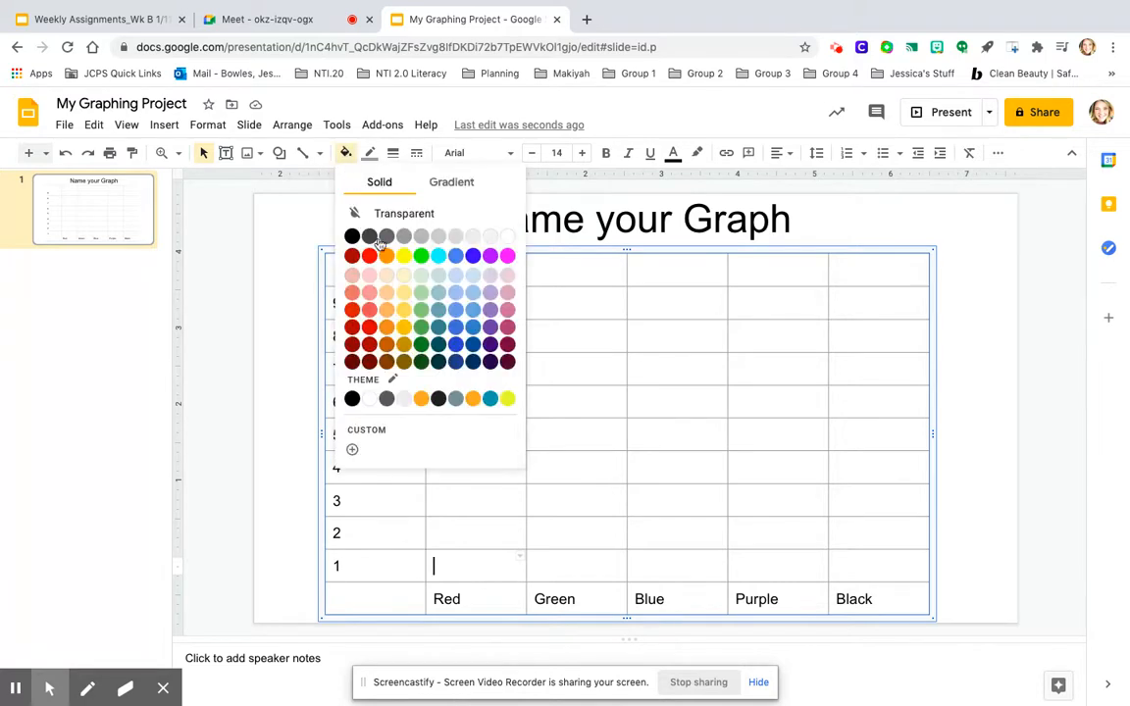
left_click(368, 255)
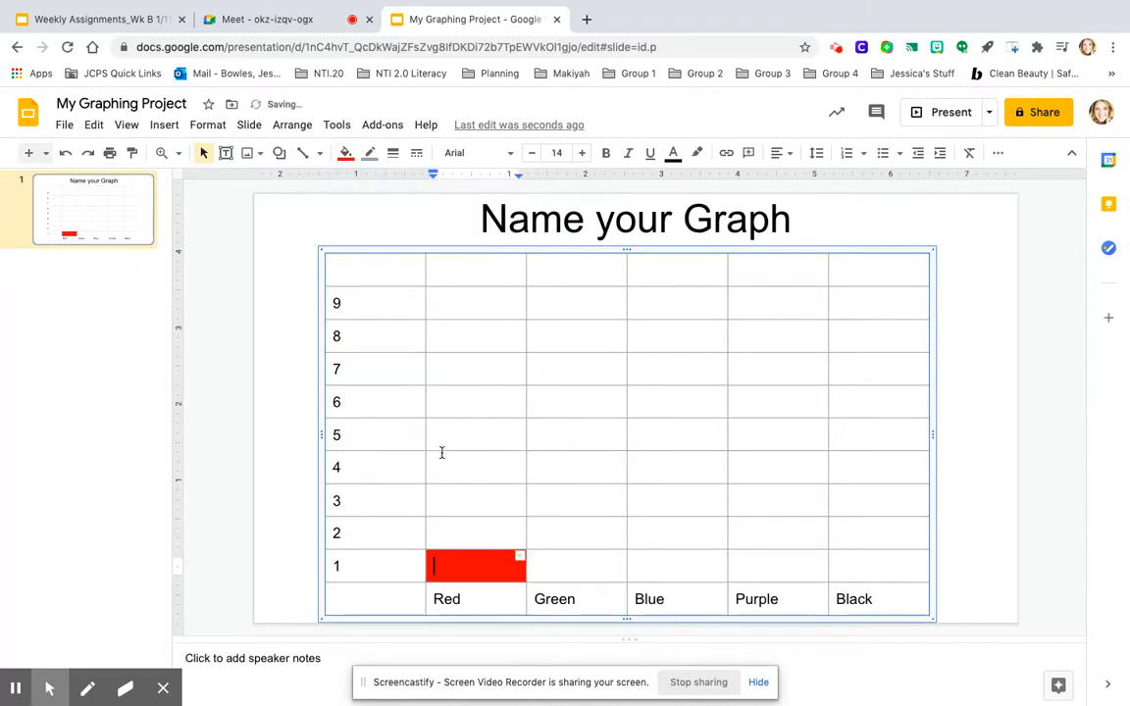
left_click(458, 522)
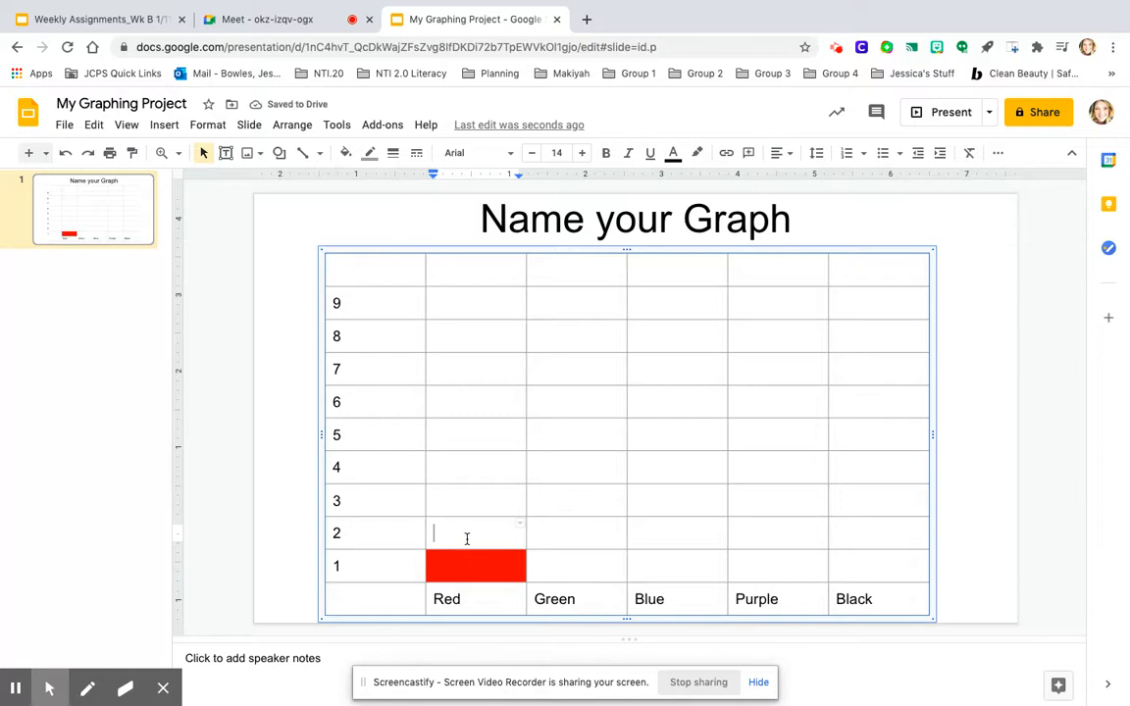
left_click(346, 154)
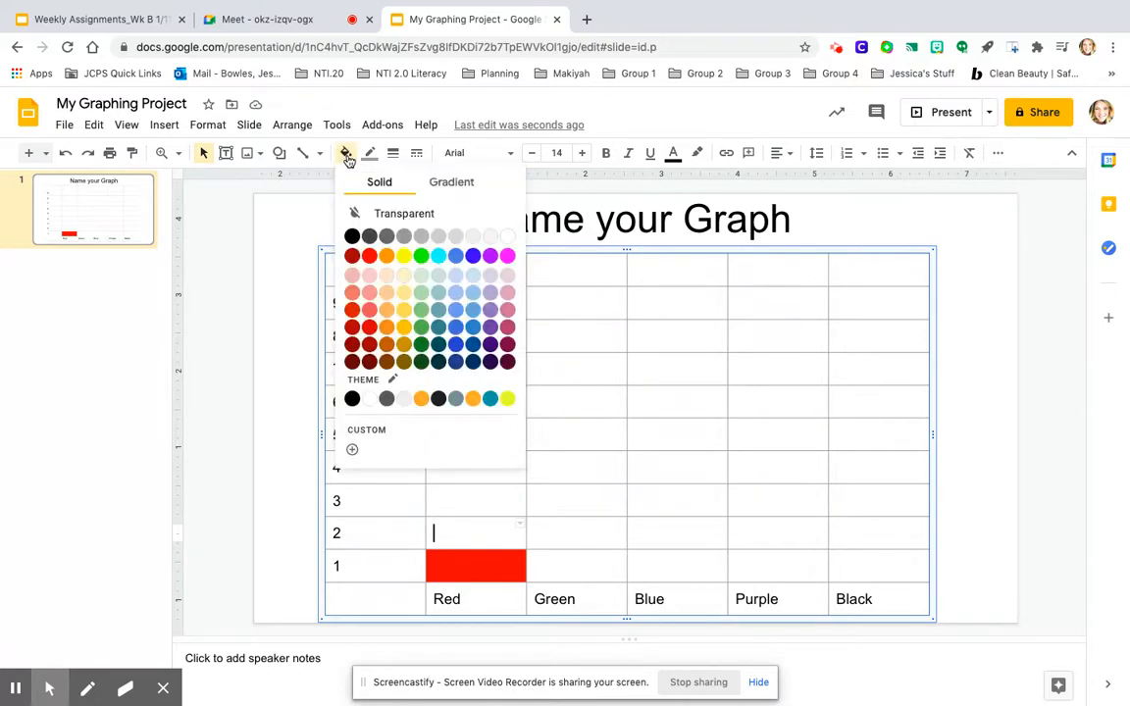
left_click(368, 255)
left_click(478, 494)
left_click(345, 153)
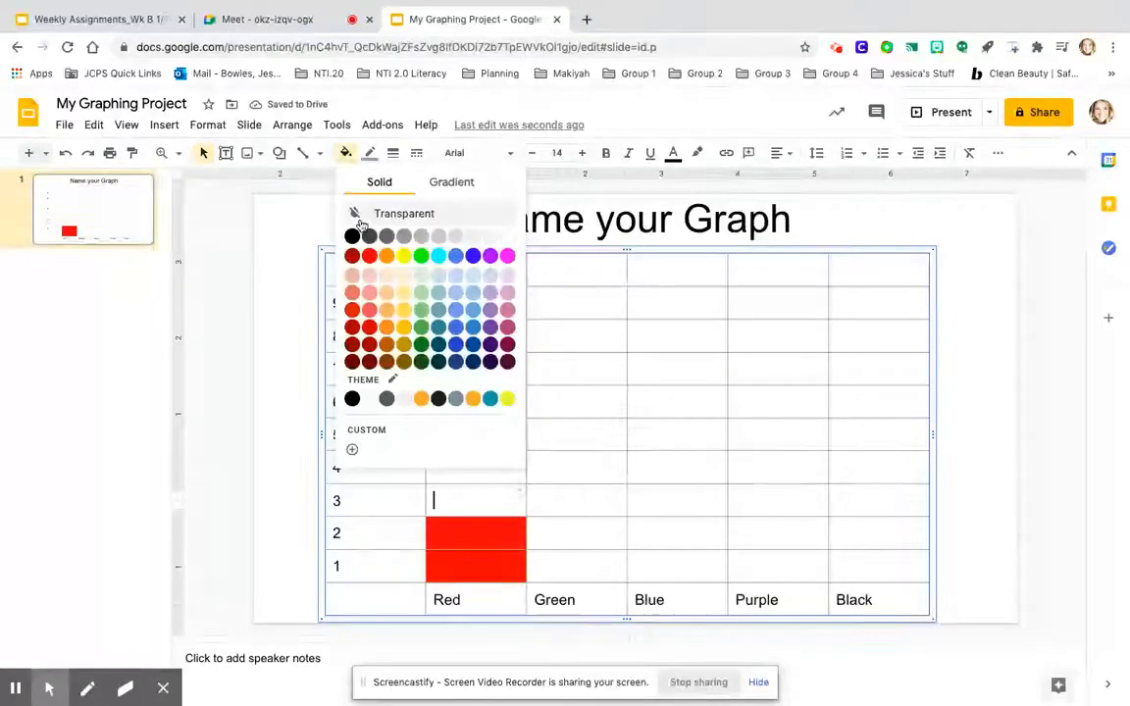
left_click(369, 255)
left_click(456, 469)
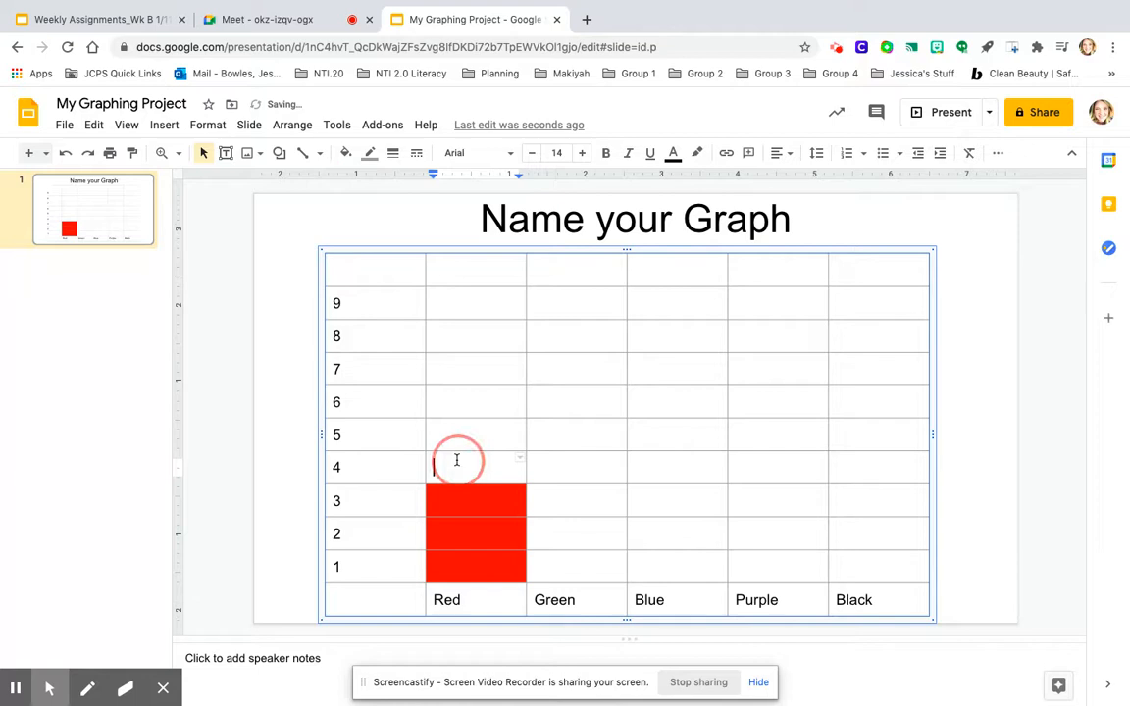
left_click(348, 156)
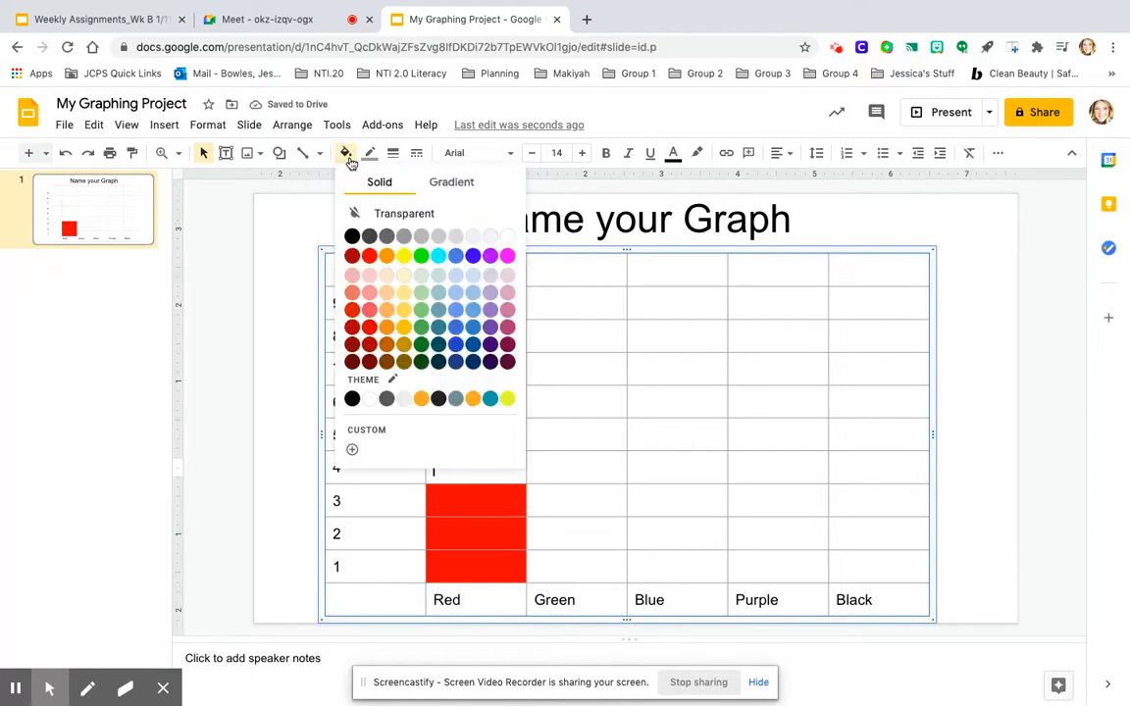
left_click(369, 255)
left_click(455, 443)
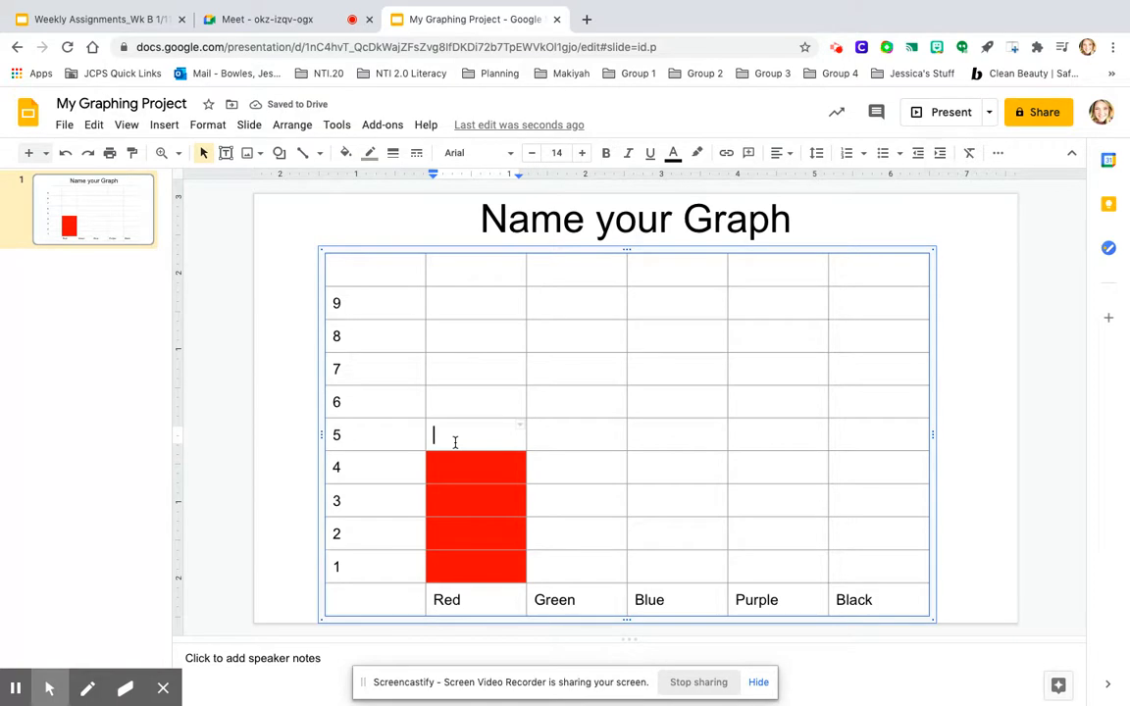
left_click(345, 153)
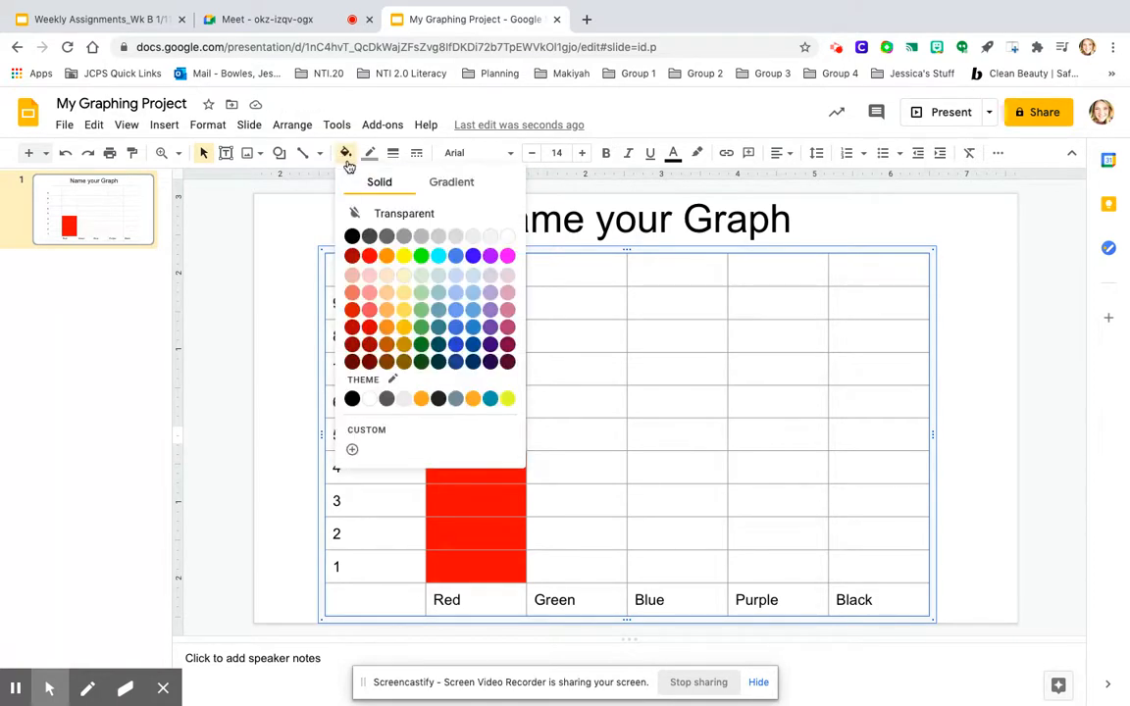
left_click(370, 259)
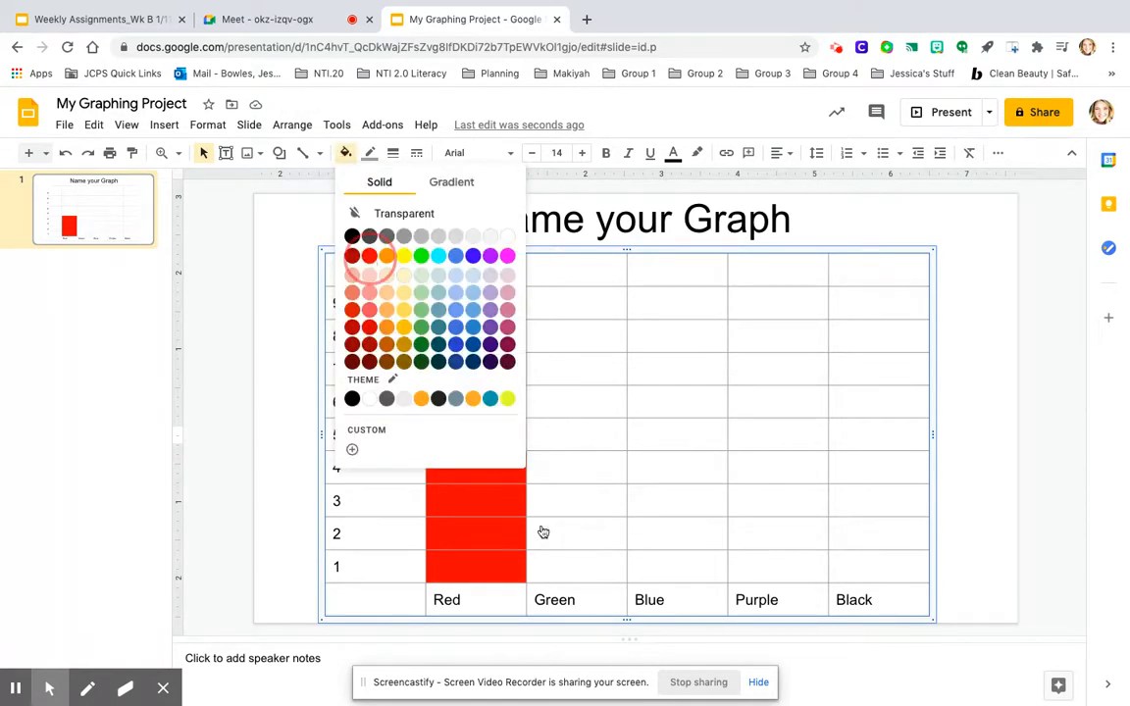
left_click(571, 577)
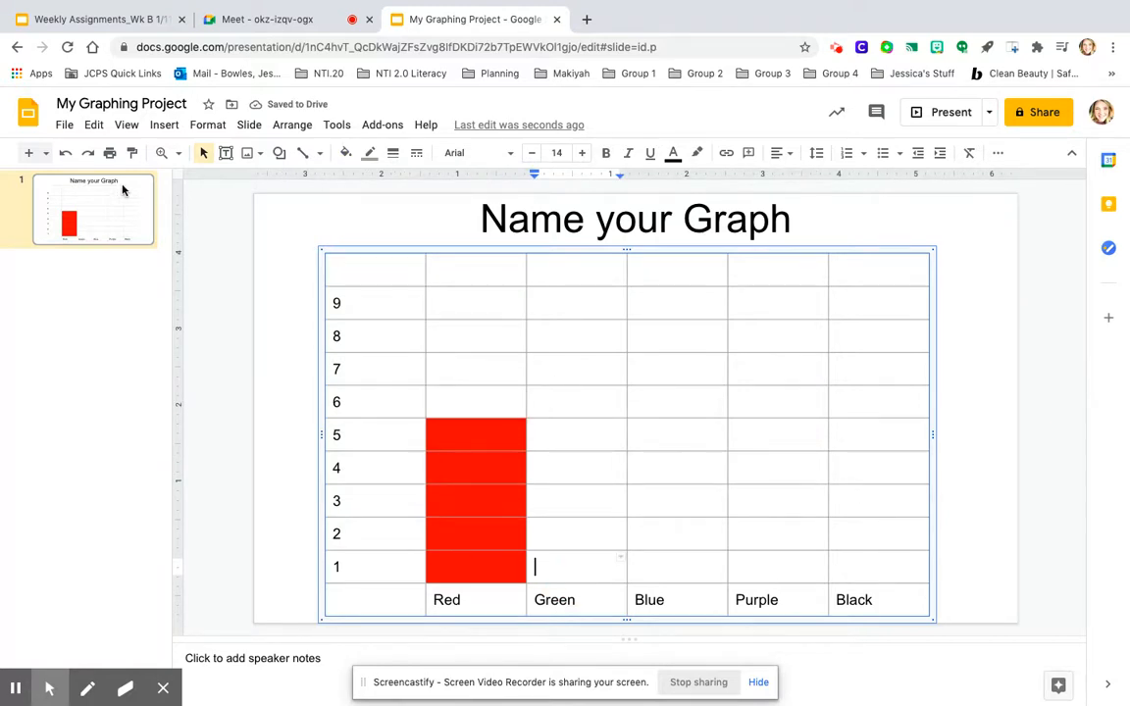
- Add two new slides after the graph slide
left_click(165, 127)
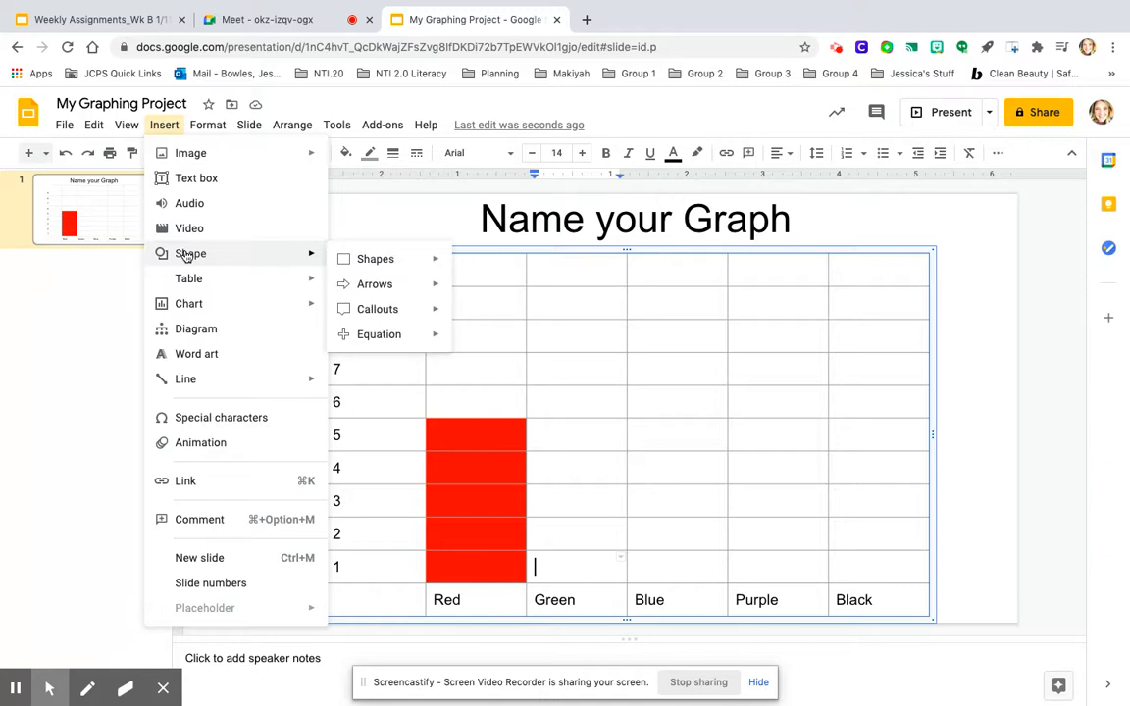
left_click(206, 557)
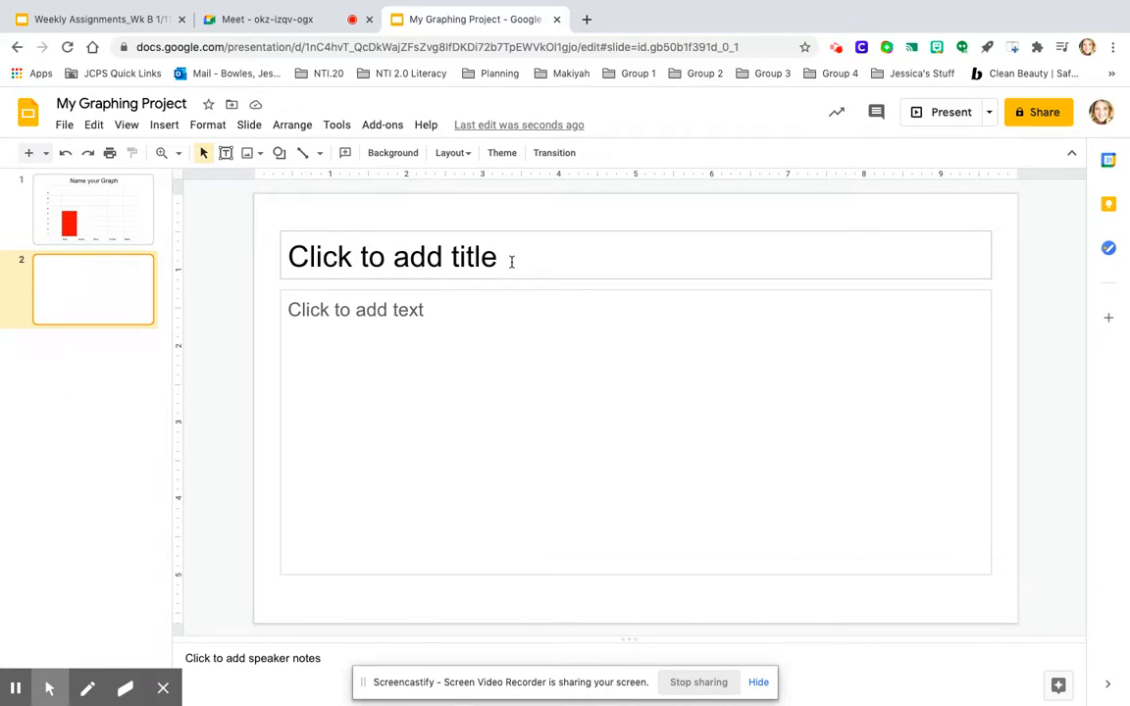
left_click(164, 125)
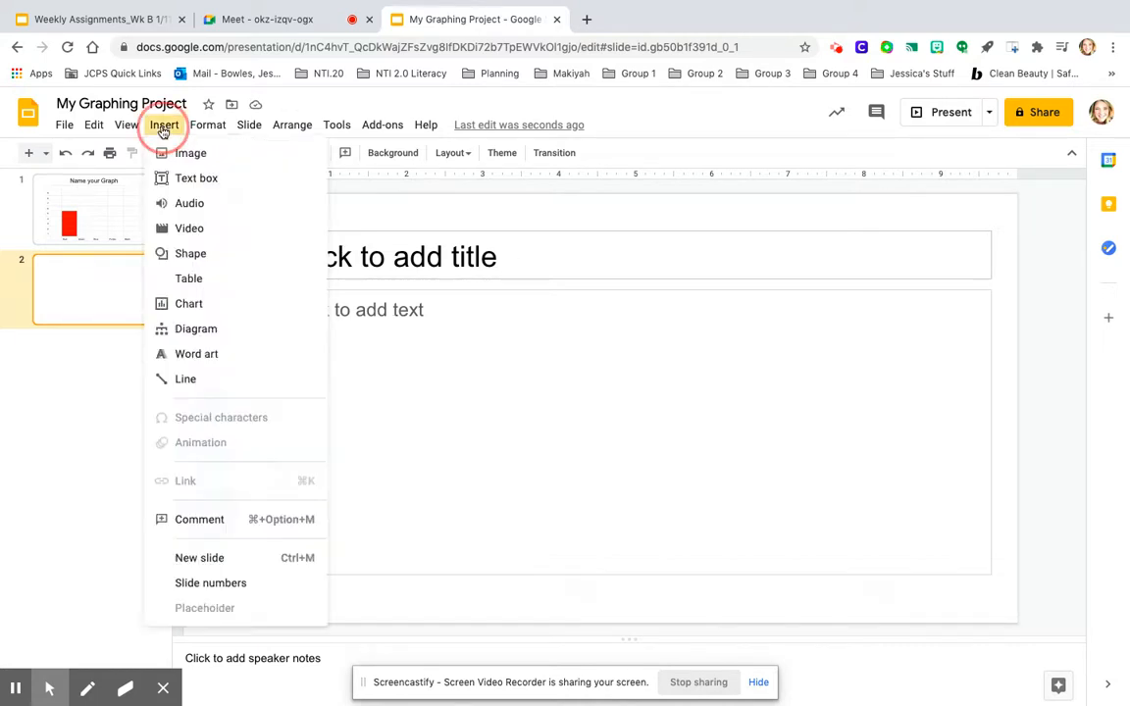
left_click(210, 556)
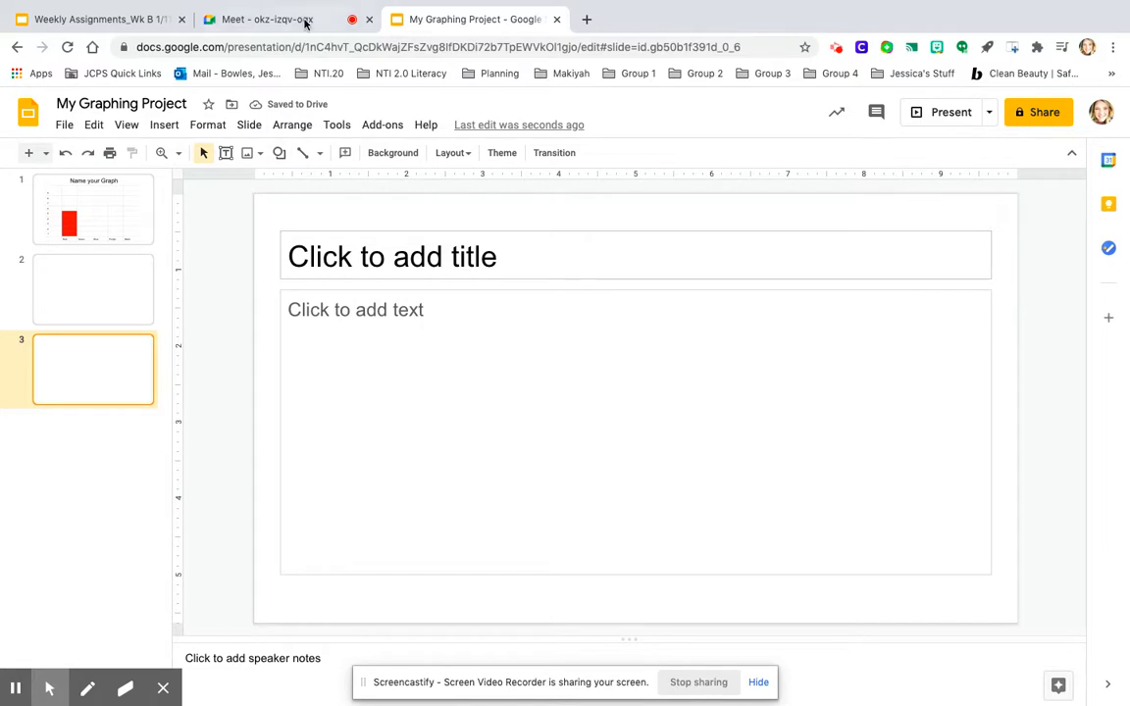
- Switch to the Weekly Assignments presentation and open the virtual graph maker linked in the Task 3 instructions
left_click(587, 20)
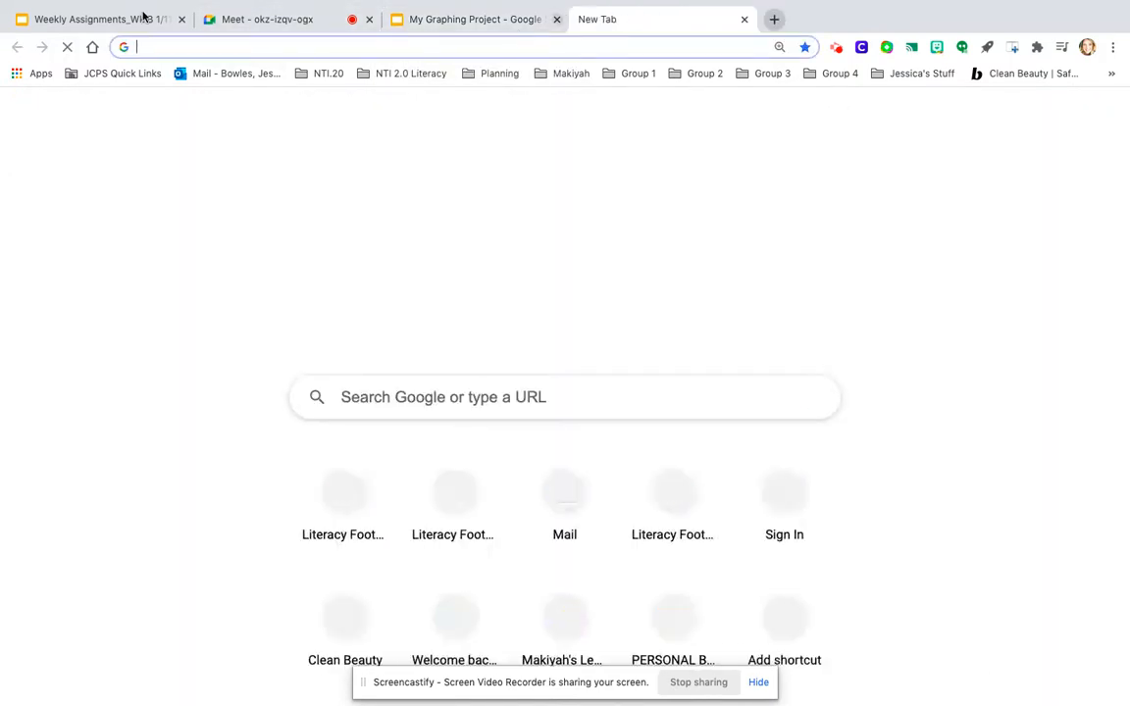
left_click(131, 19)
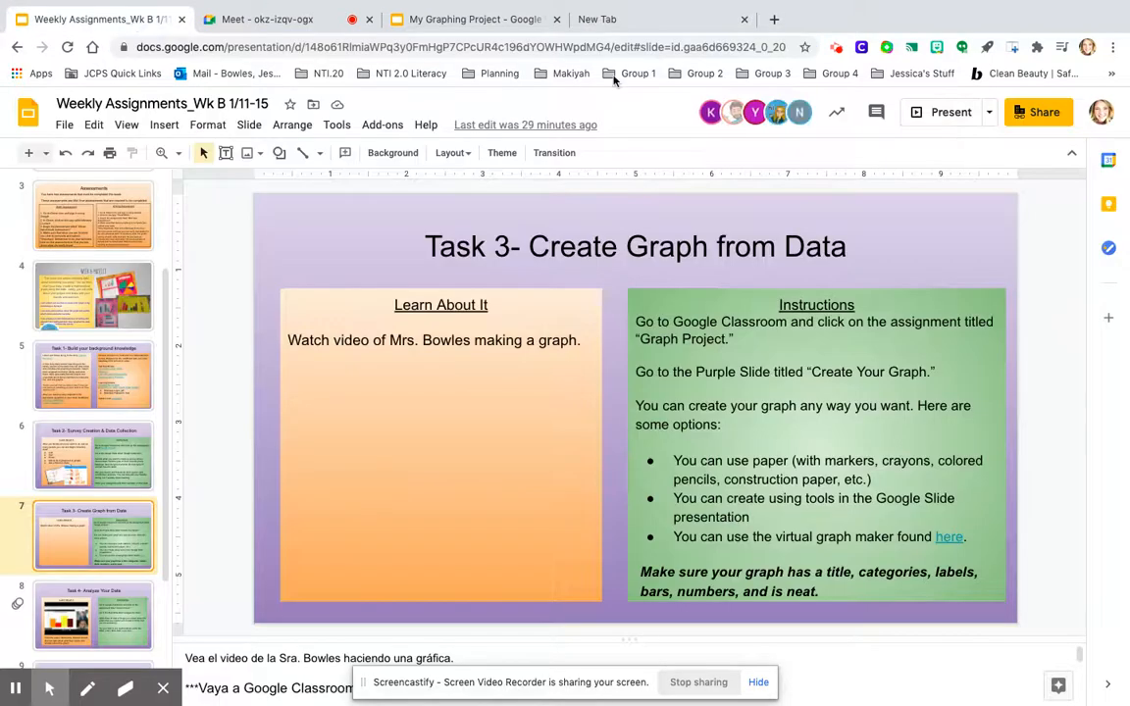
left_click(743, 20)
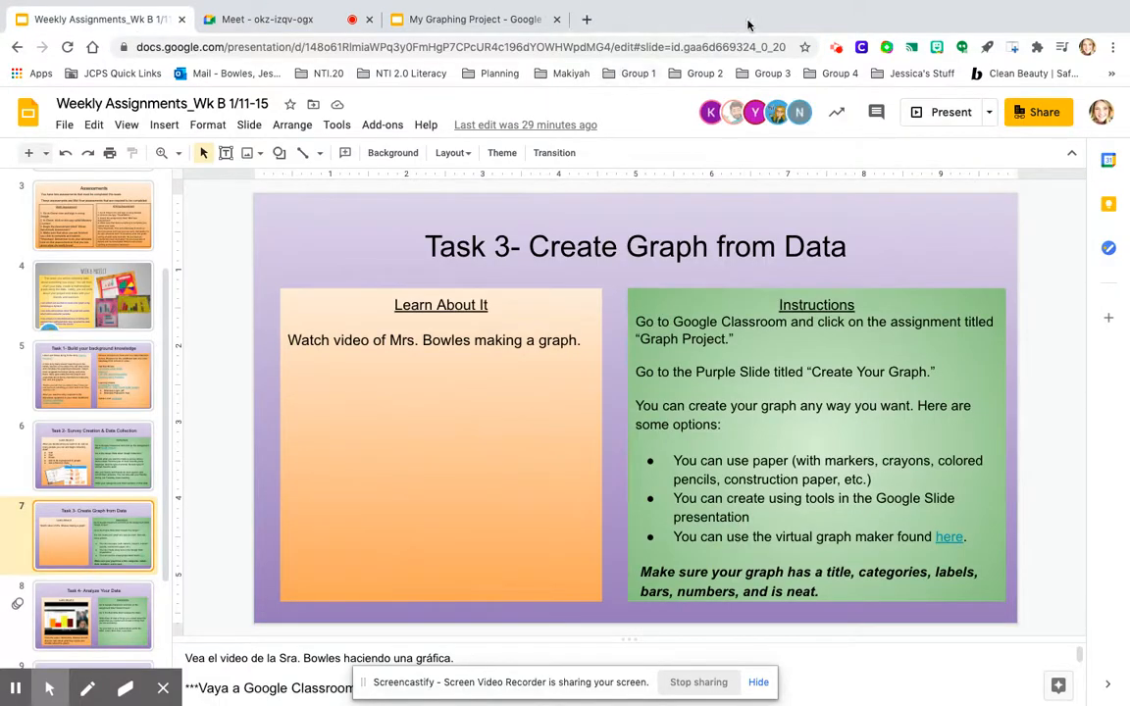
left_click(949, 537)
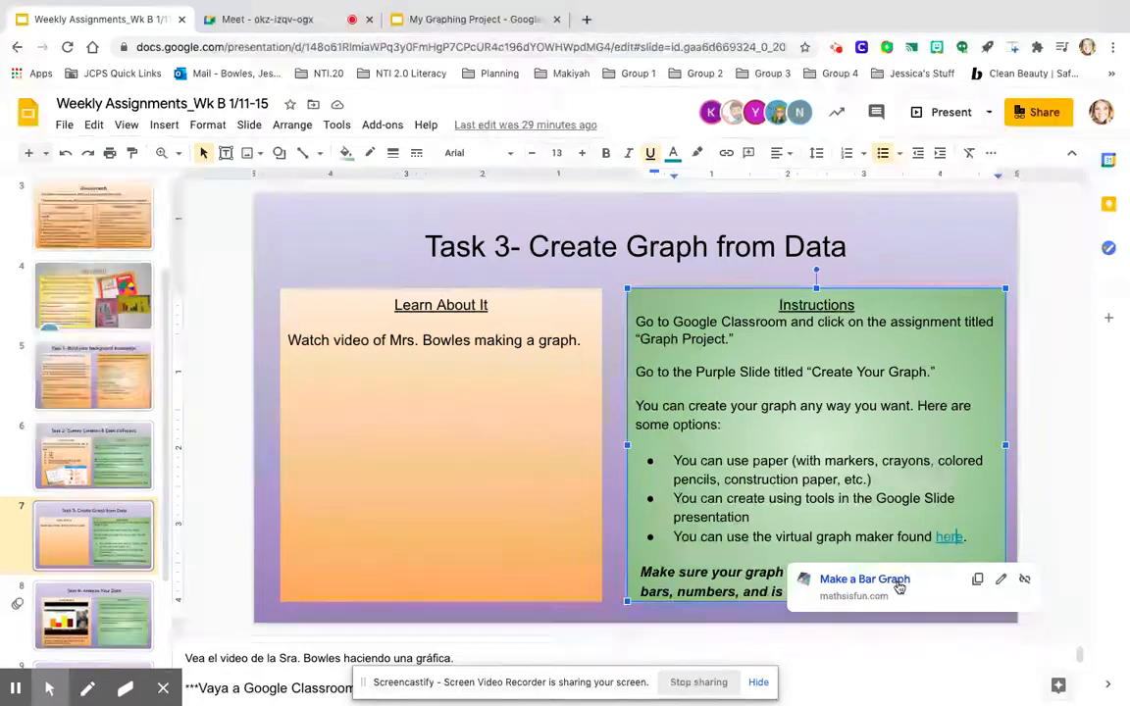
left_click(898, 582)
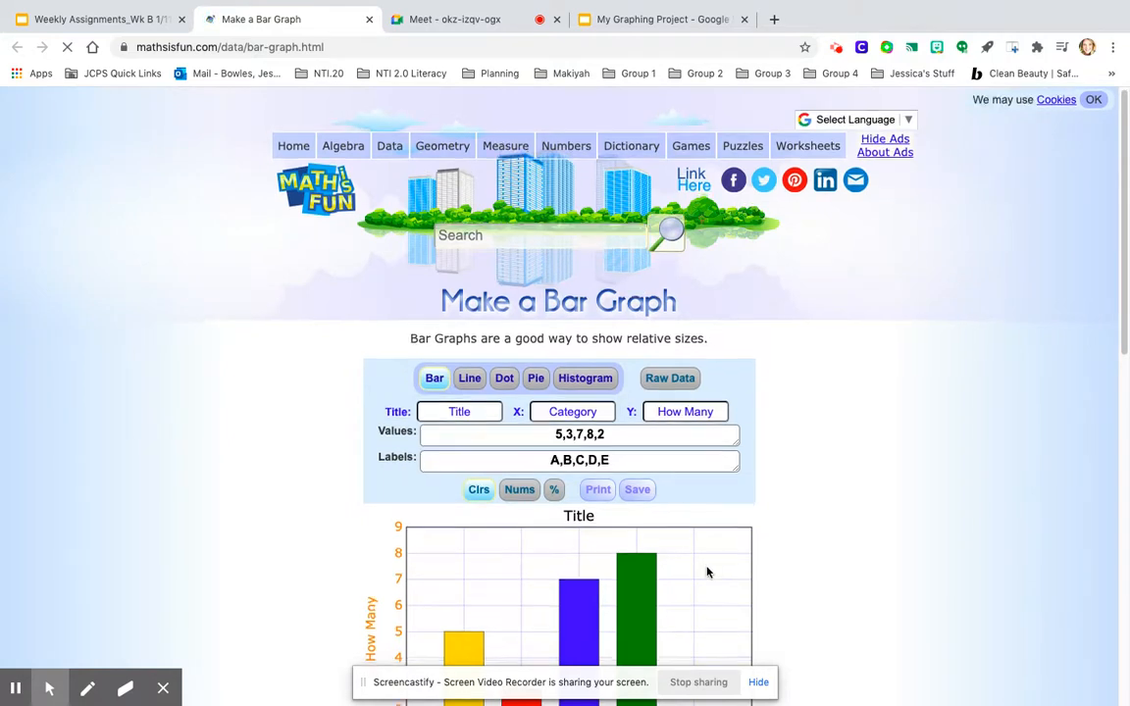
- Set the bar graph's title to Favorite Colors
scroll(708, 571, "down", 1)
left_click(482, 365)
left_click_drag(473, 369, 411, 364)
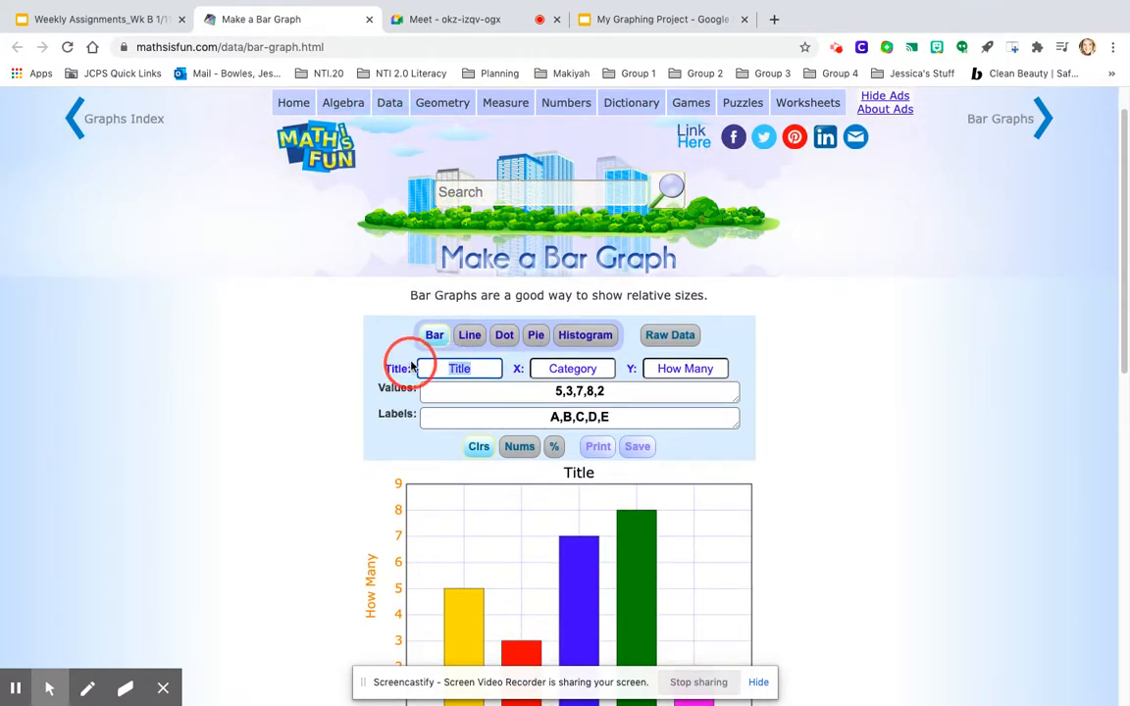
type("Facori")
key("BackSpace")
key("BackSpace")
key("BackSpace")
key("BackSpace")
type("vorite Colors")
- Set the bar graph's X-axis label to Colors
left_click(607, 367)
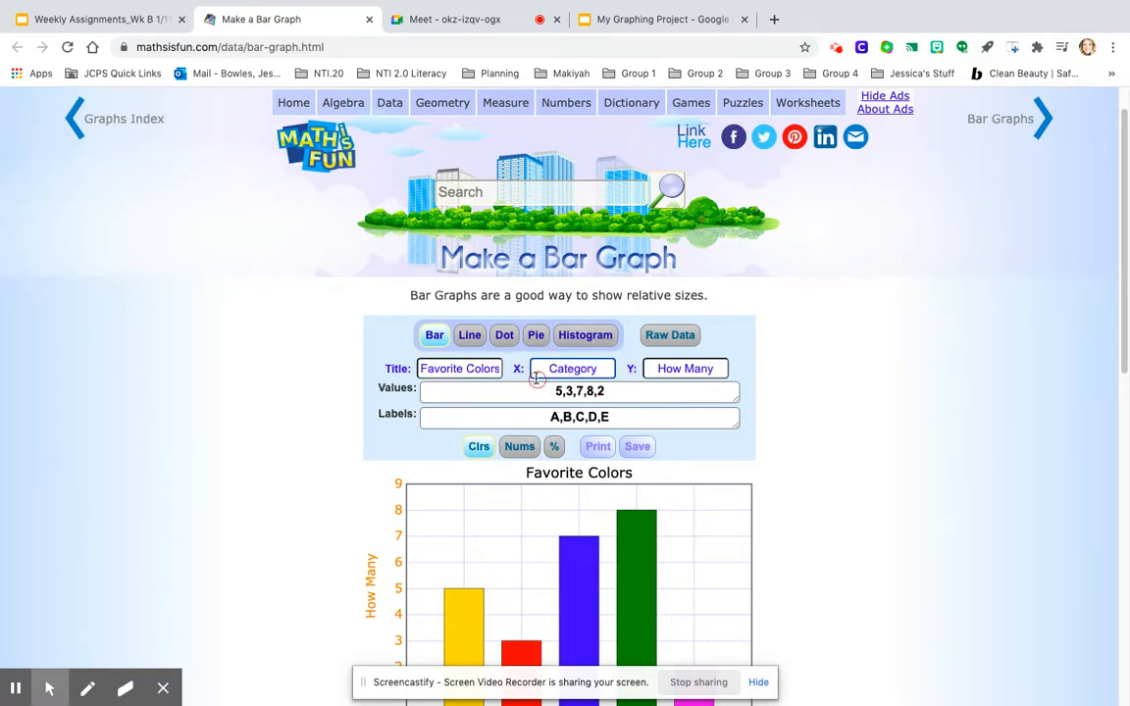
key("BackSpace")
key("BackSpace")
key("BackSpace")
key("BackSpace")
key("BackSpace")
key("BackSpace")
key("BackSpace")
key("BackSpace")
type("Colors")
left_click(714, 370)
left_click(692, 398)
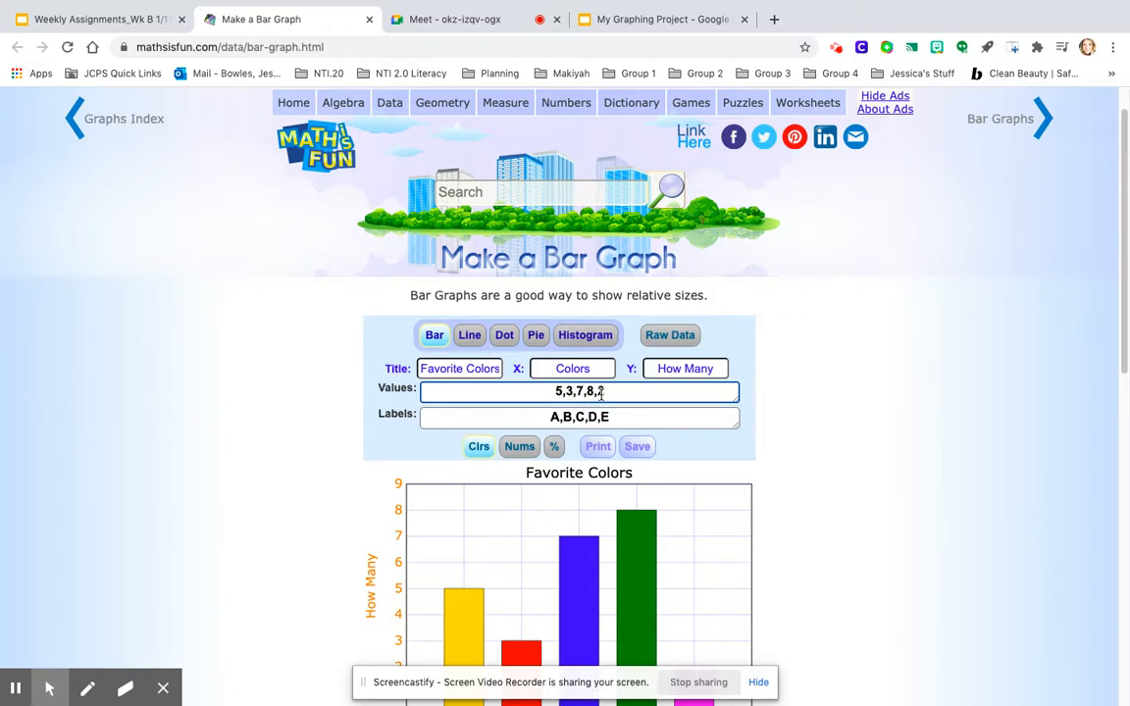
- Replace the bar labels with Yellow, Red, Blue, Green
left_click(636, 417)
left_click_drag(616, 417, 537, 416)
type("Red,")
key("BackSpace")
key("BackSpace")
key("BackSpace")
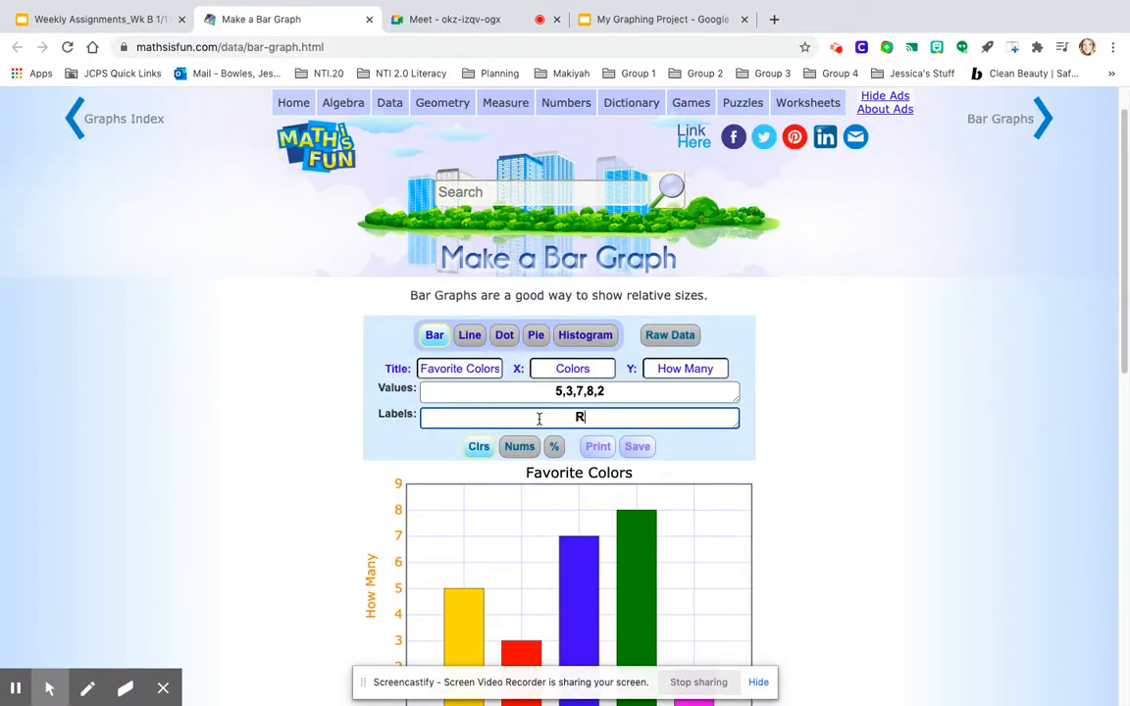
type("Yellow, Red, Blue, Green")
- Open the print version of the bar graph and cancel the print dialog to leave the full graph on screen
scroll(822, 529, "down", 3)
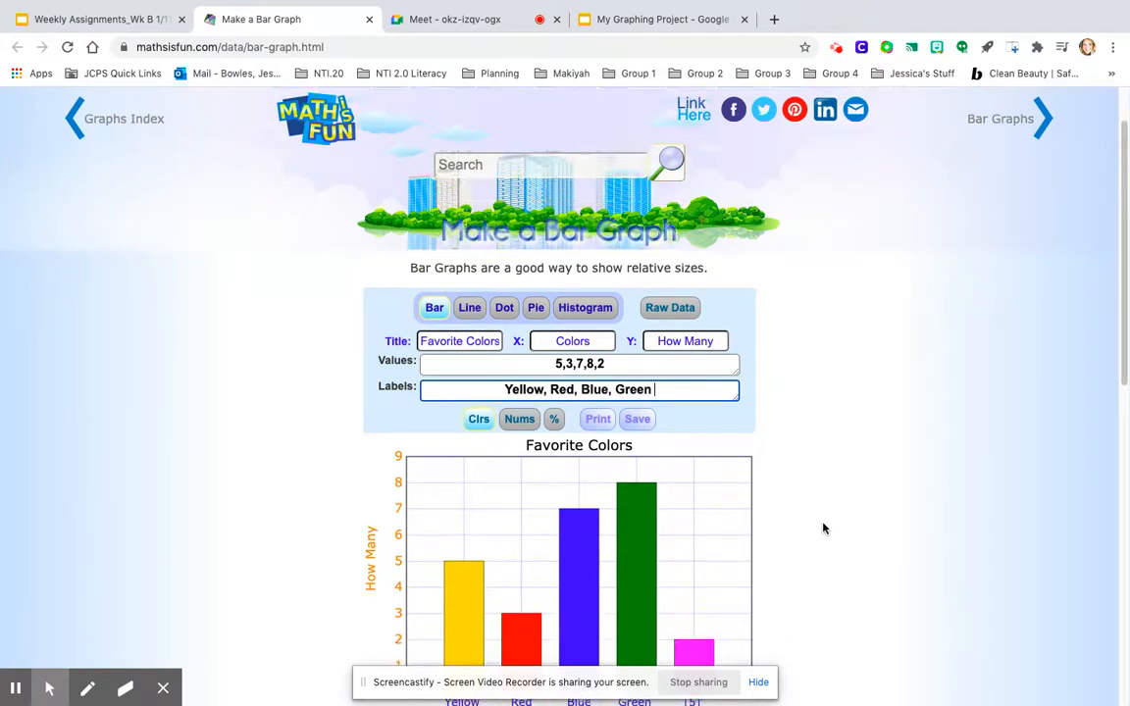
left_click(606, 301)
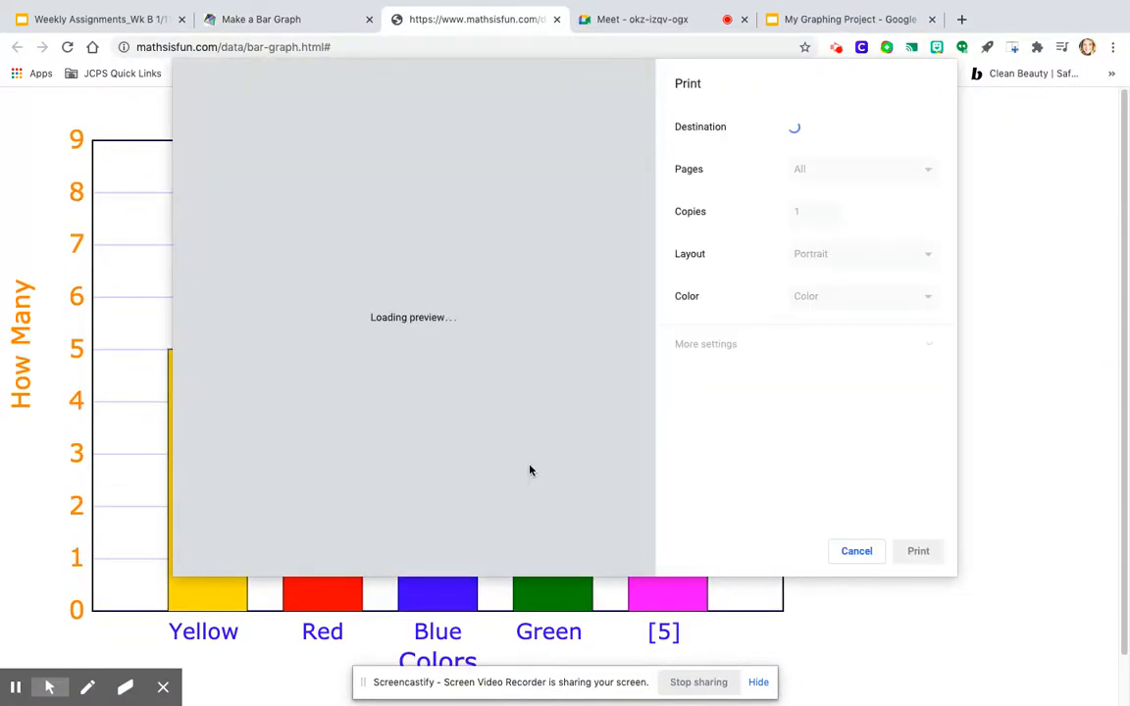
left_click(855, 551)
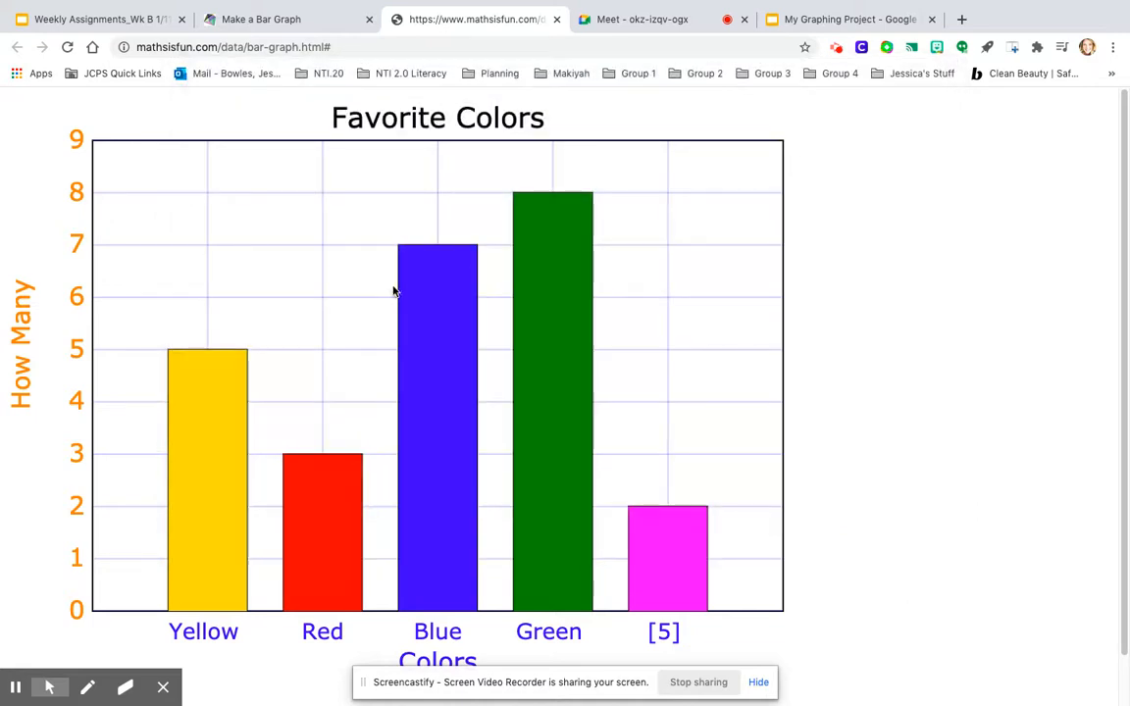
mouse_move(517, 36)
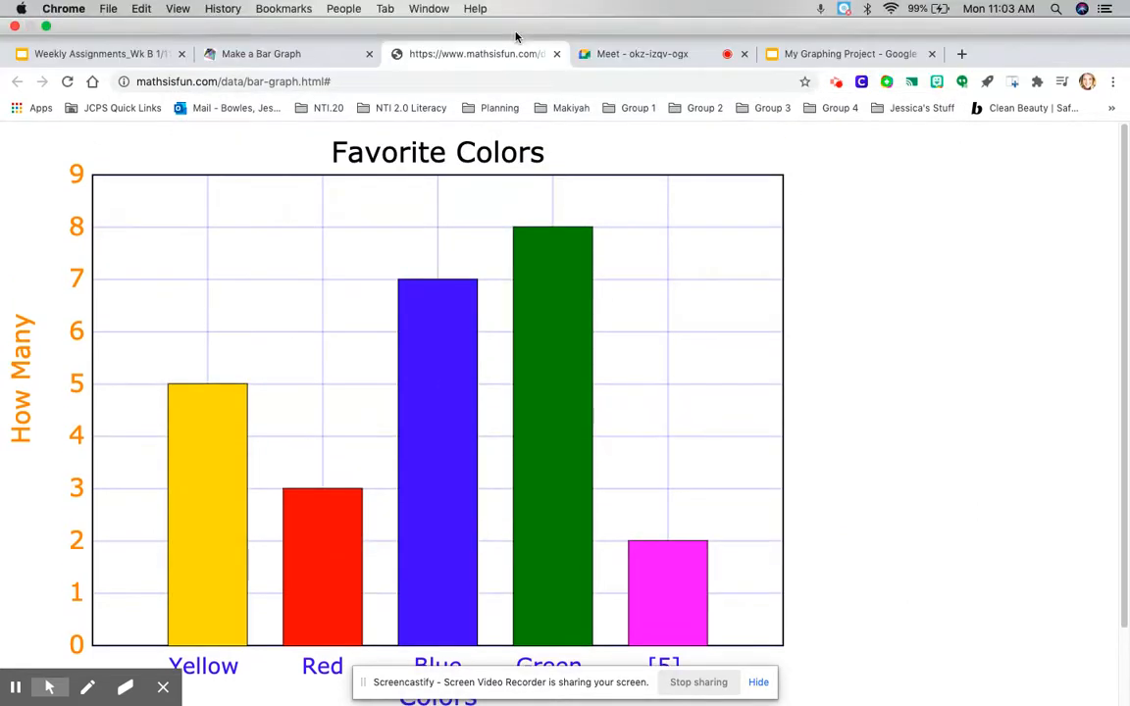
- Return to the bar graph maker and open the save version of the Favorite Colors graph
left_click(216, 51)
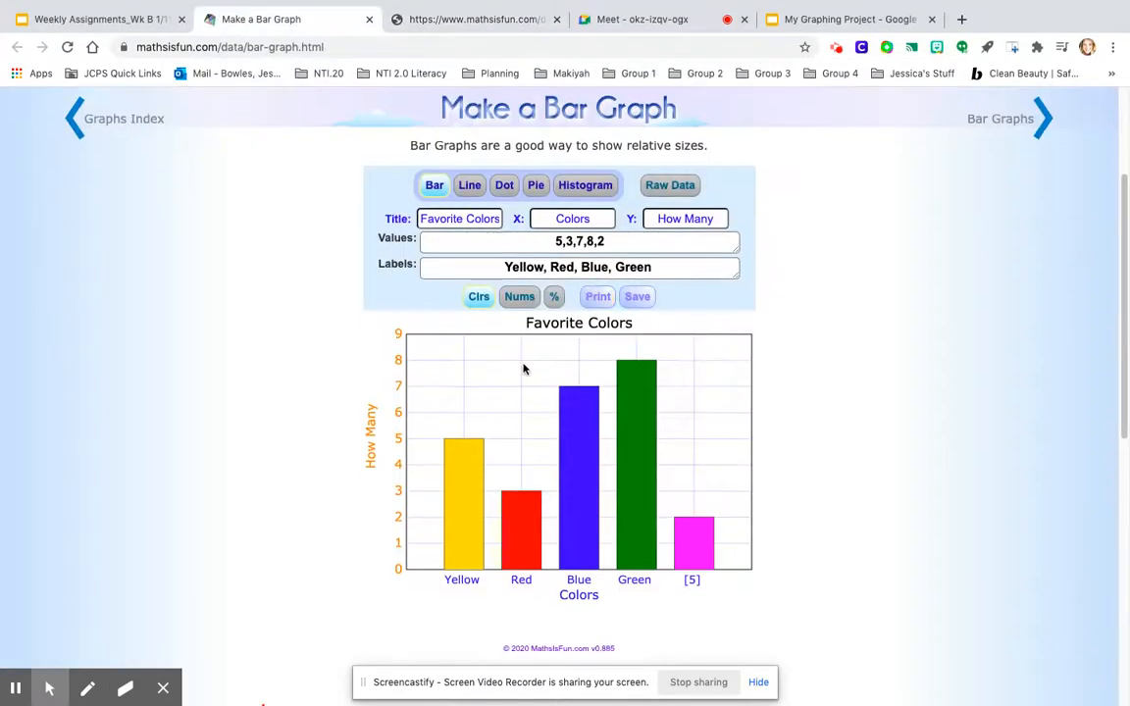
left_click(635, 297)
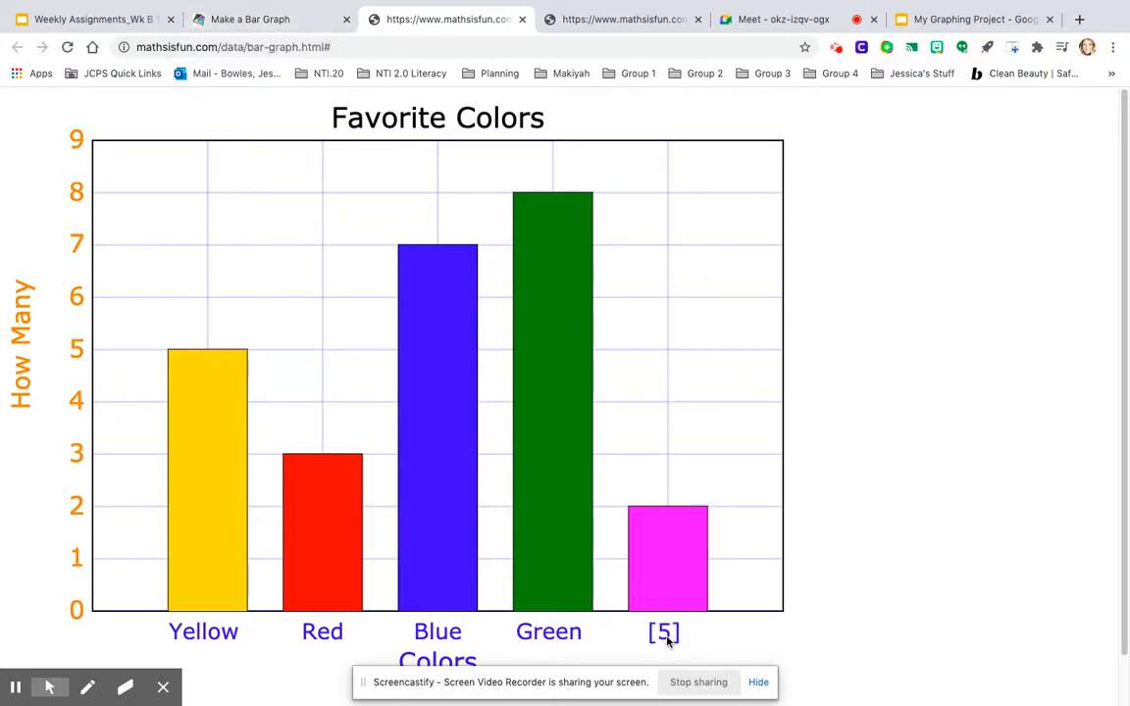
- Add Purple as the fifth bar label in the Make a Bar Graph page
left_click(275, 21)
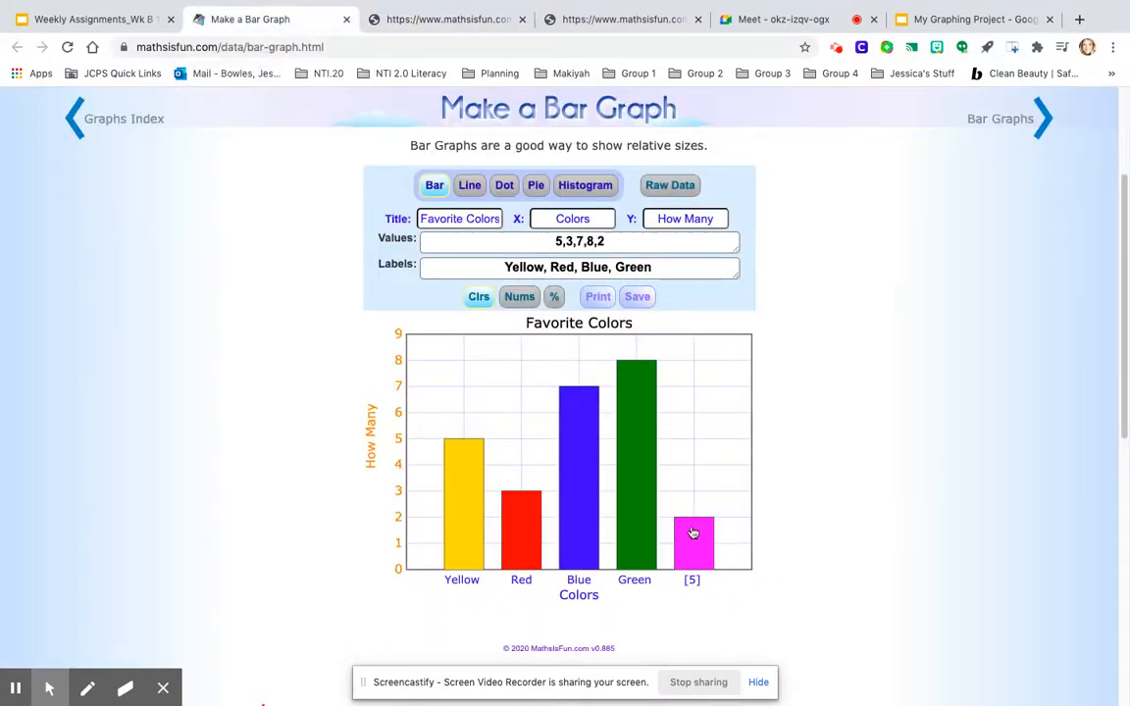
left_click(660, 266)
type(", P")
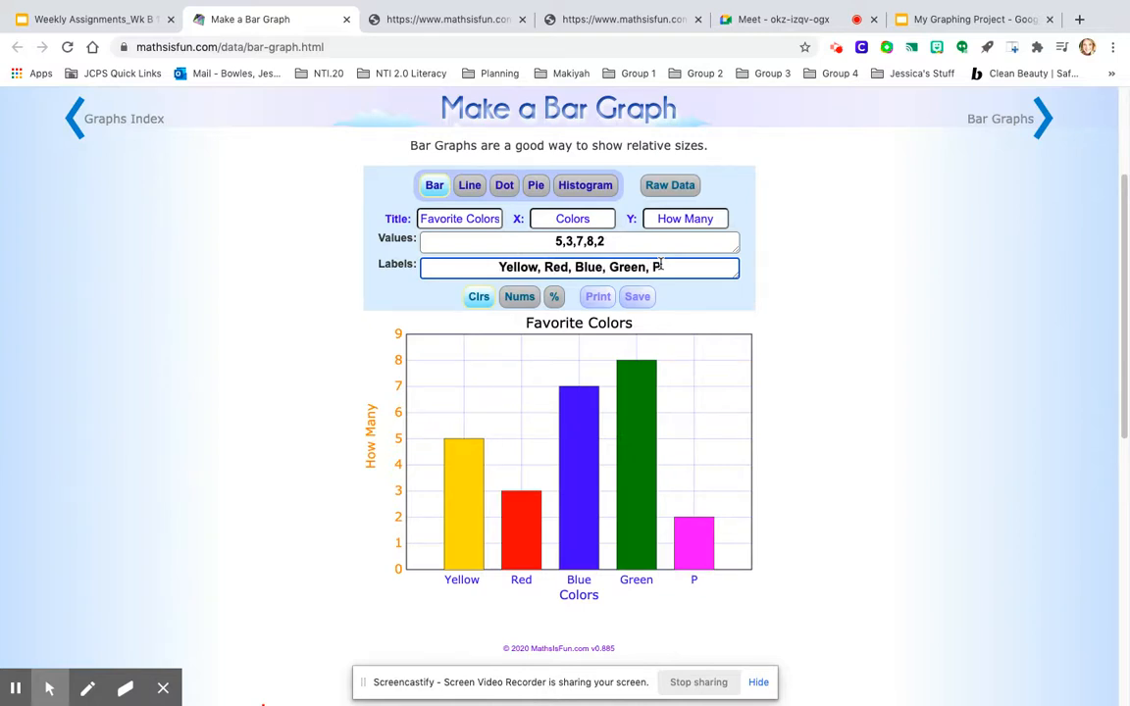
type("urple")
left_click(915, 474)
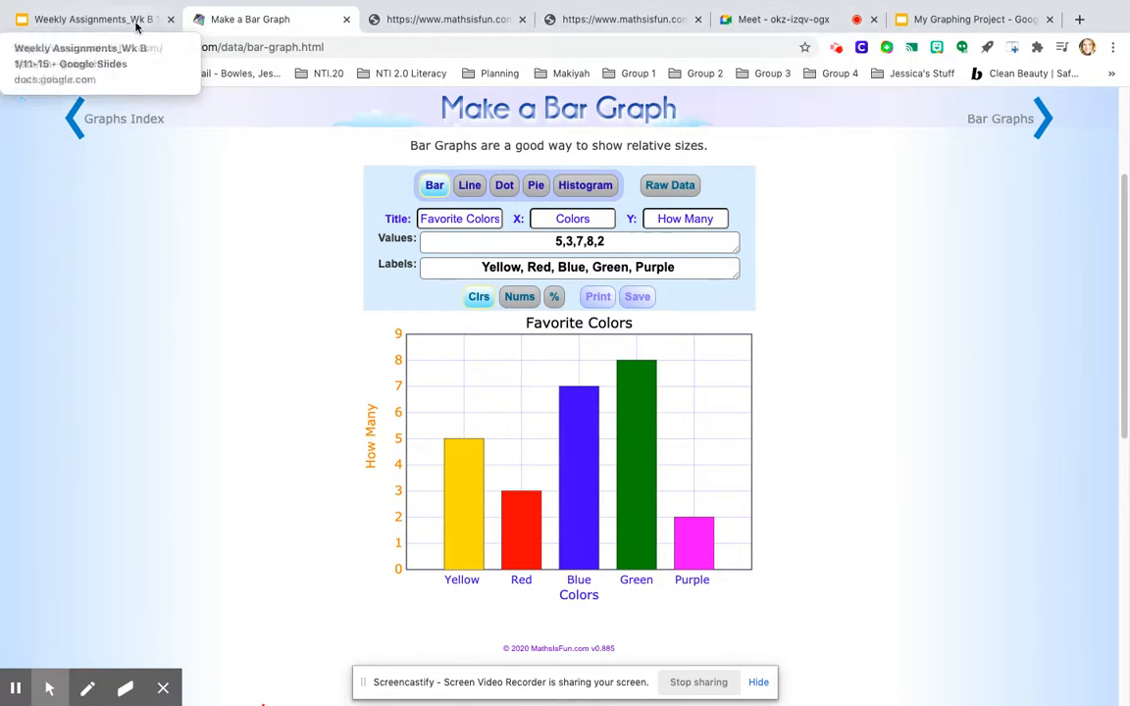
- Switch to the Weekly Assignments_Wk B 1/11-15 presentation in Google Slides and show its first slide, Week of January 11-15
left_click(98, 18)
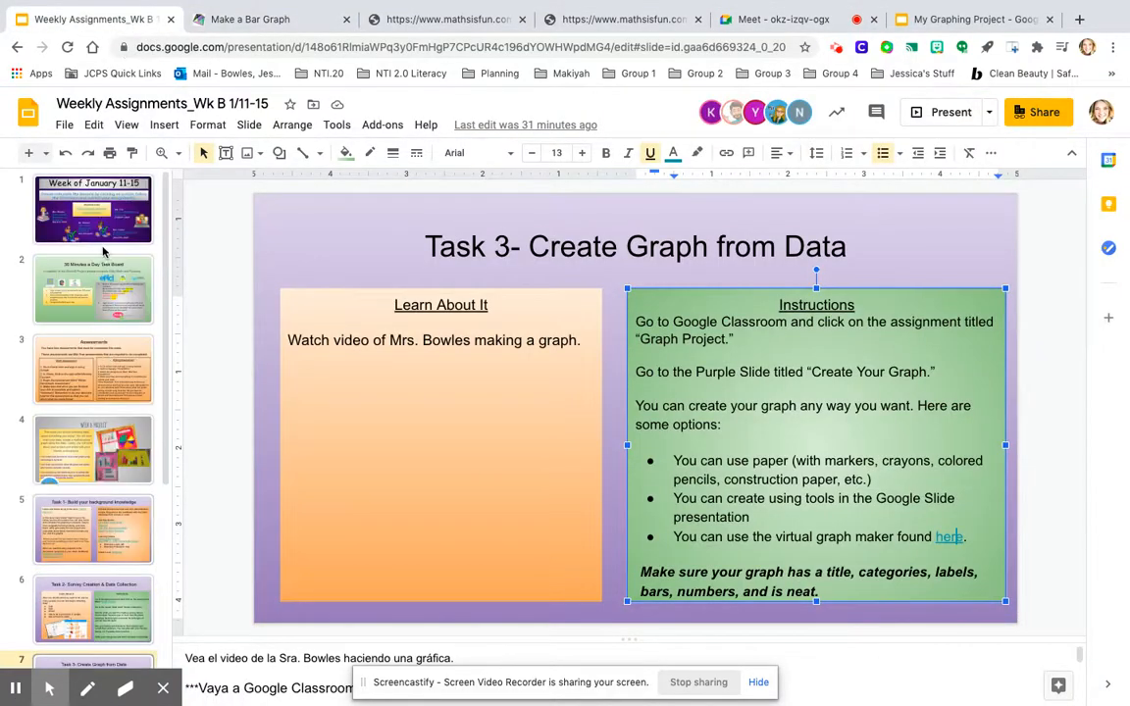
left_click(108, 228)
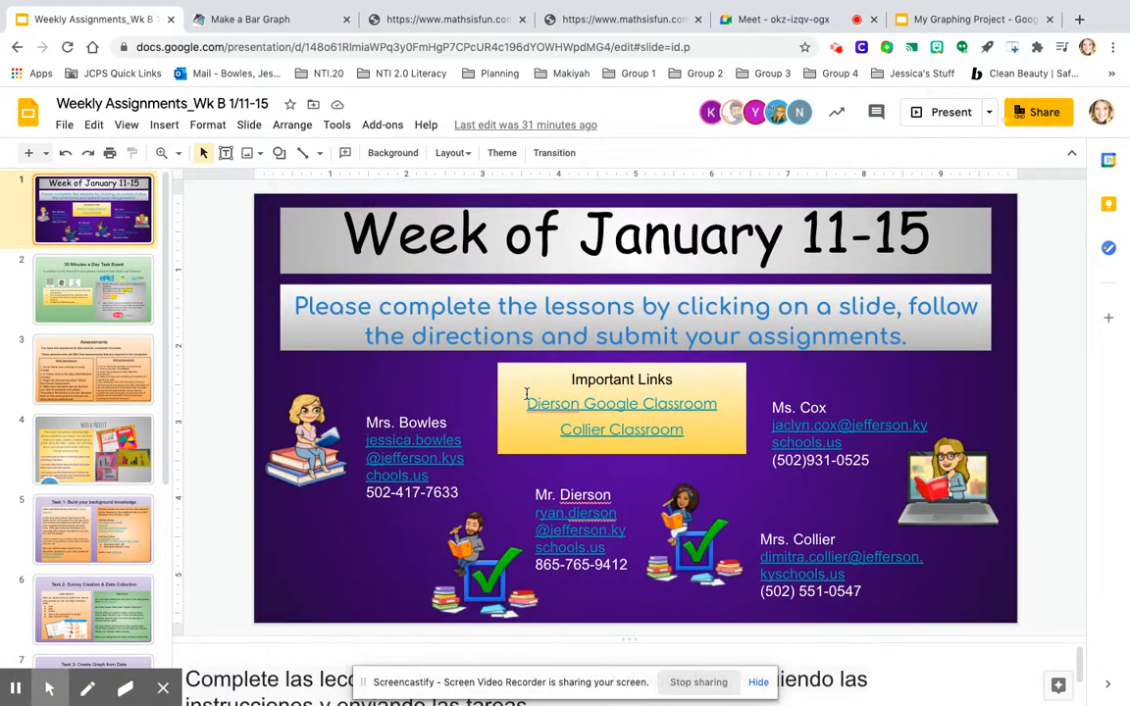